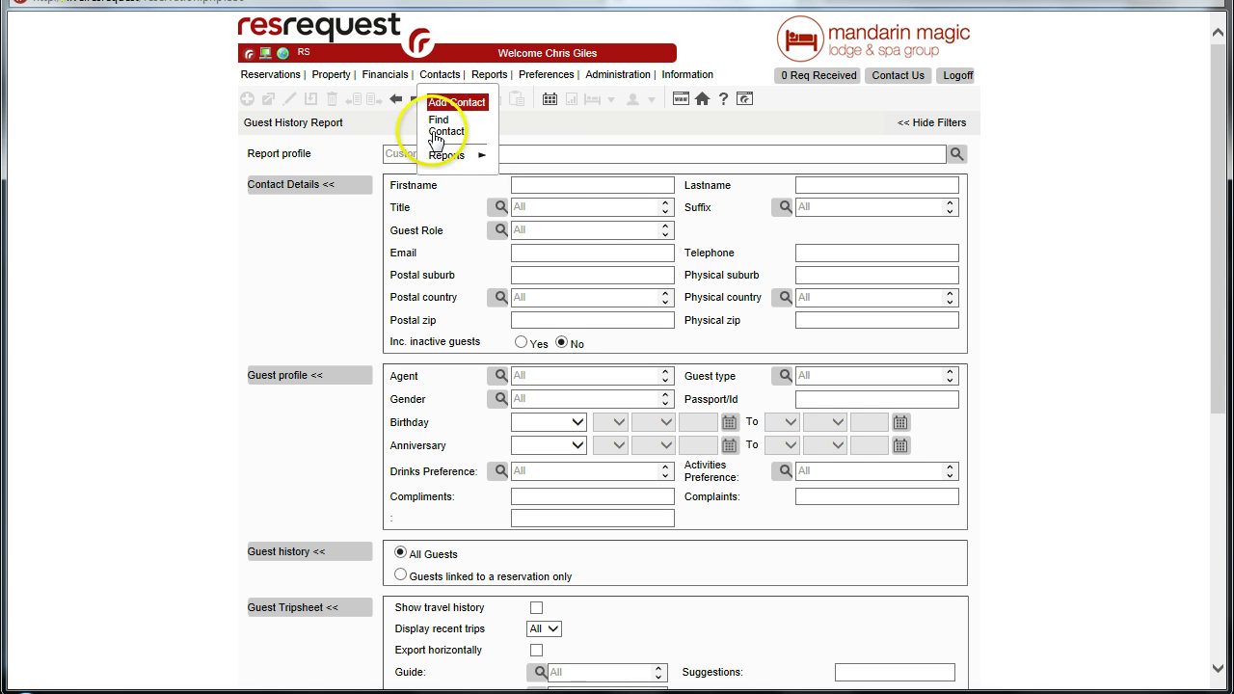
Step: Open the Guest History report and expand its Guest profile, Guest history and Guest Tripsheet filter sections
mouse_move(448, 155)
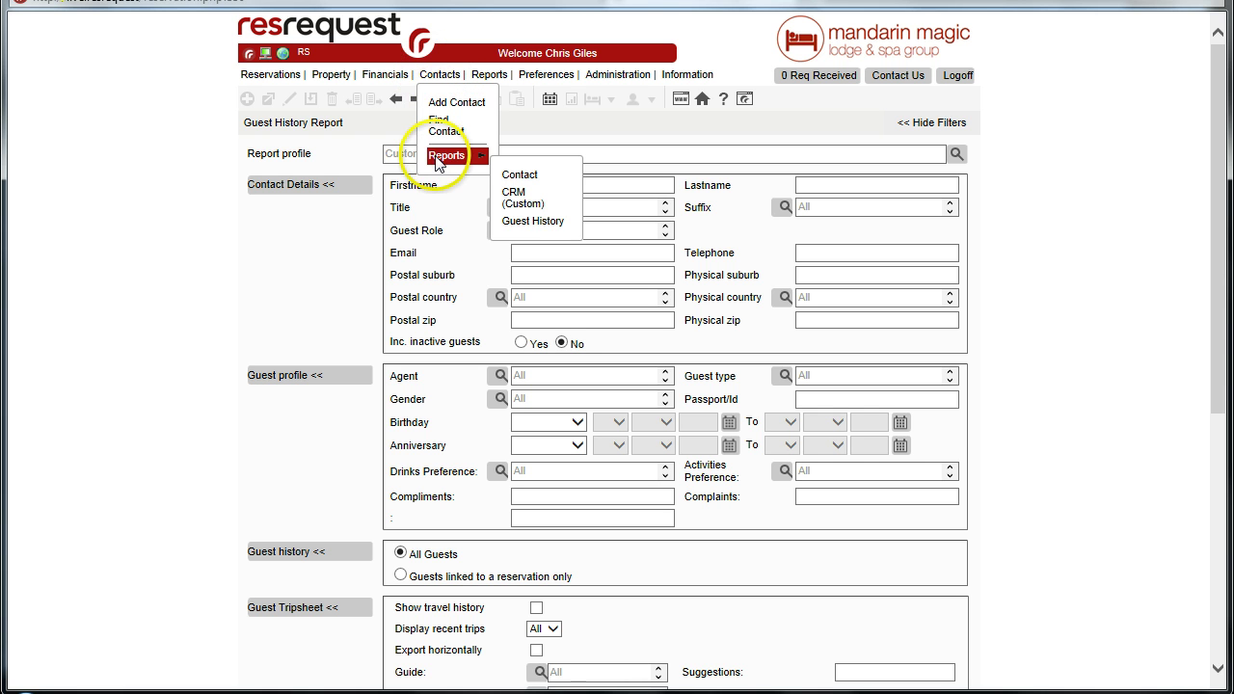
left_click(521, 223)
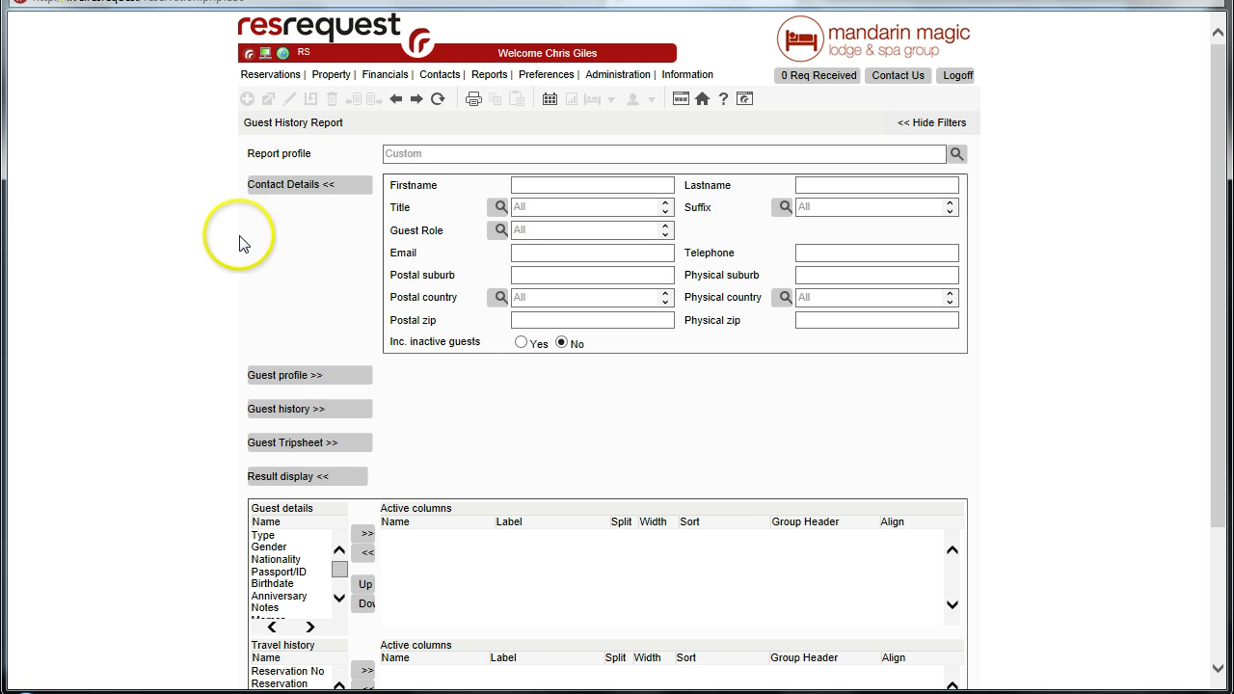
left_click(278, 378)
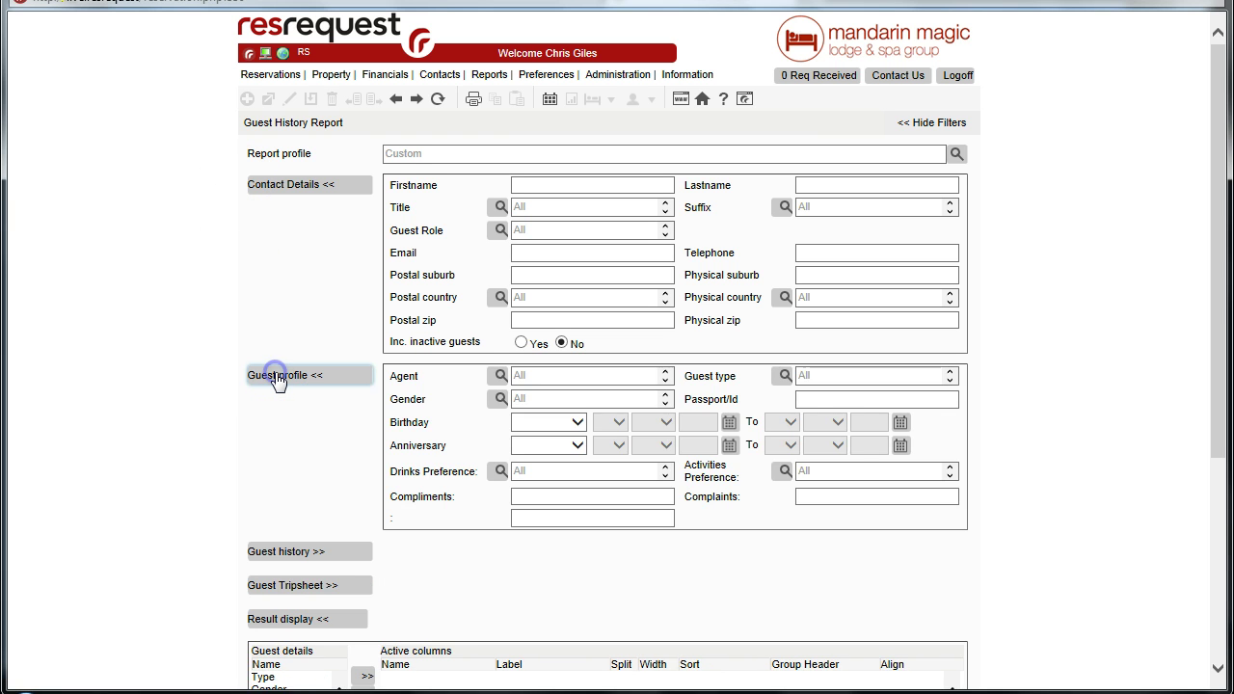
scroll(177, 334, "down", 5)
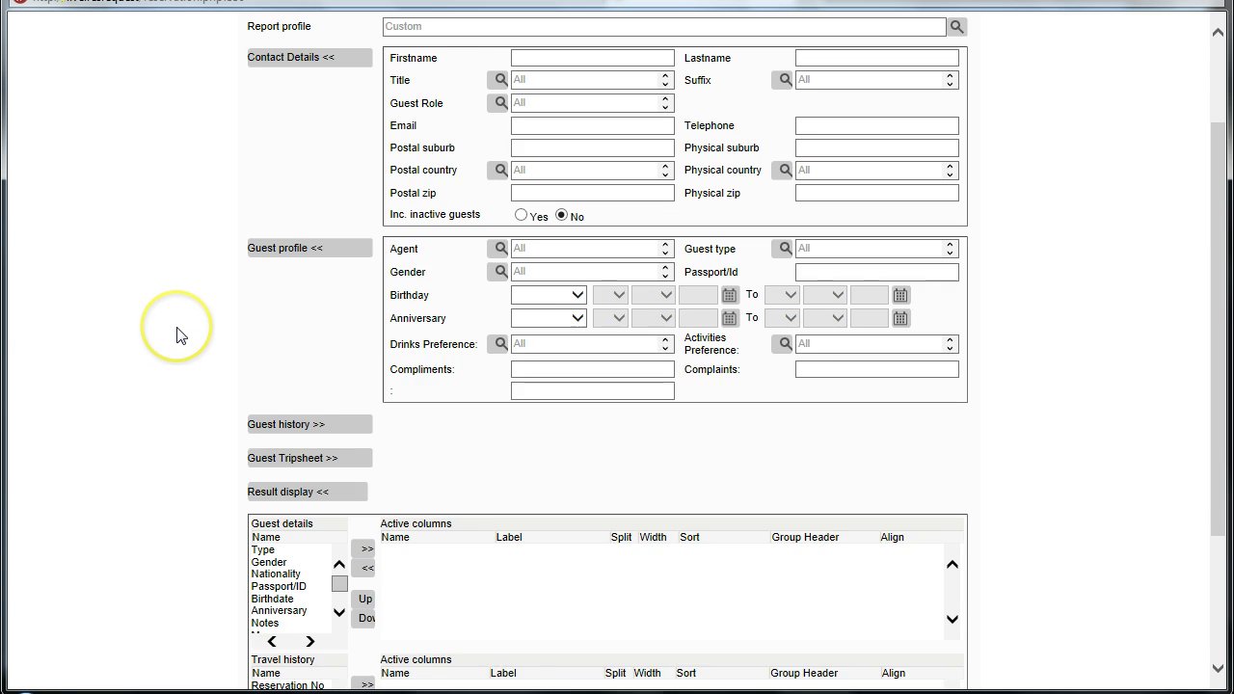
left_click(264, 234)
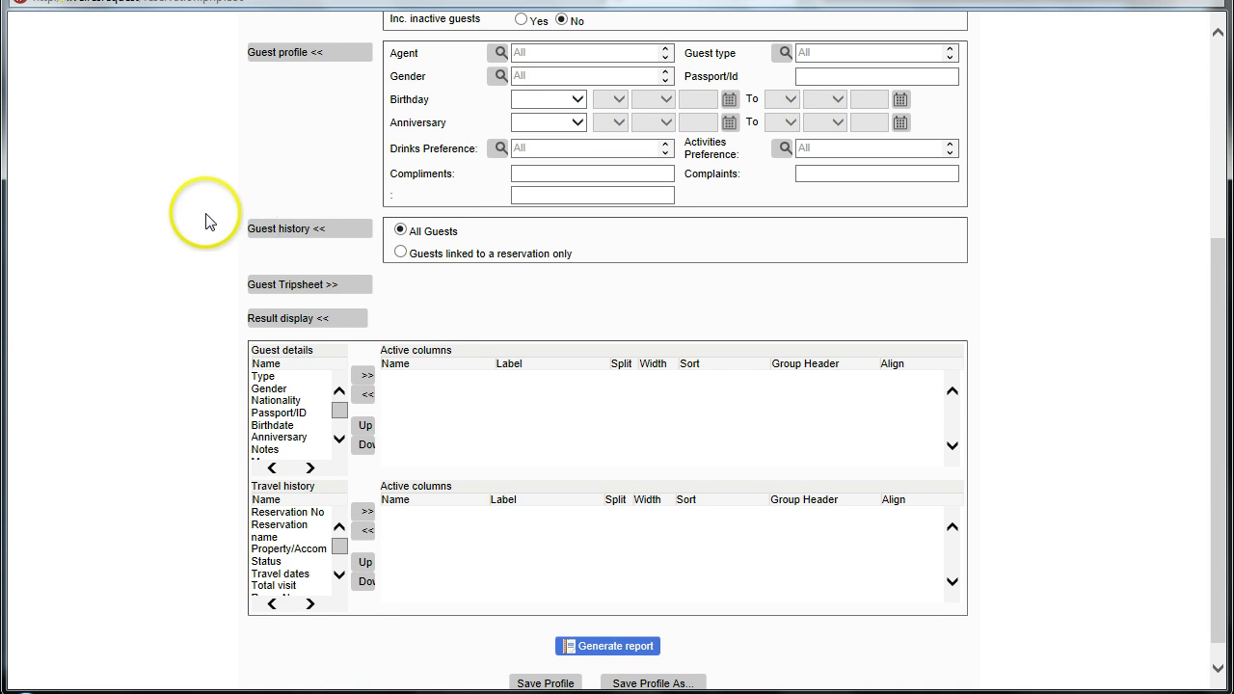
left_click(290, 285)
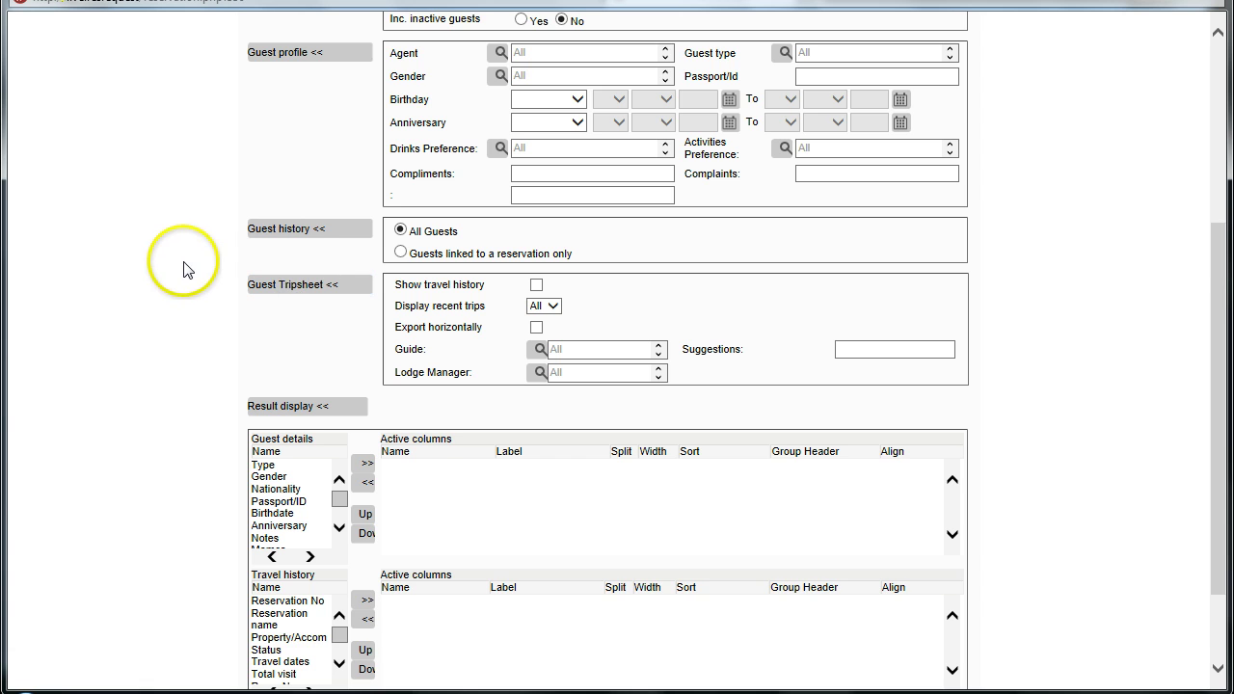
scroll(184, 267, "down", 2)
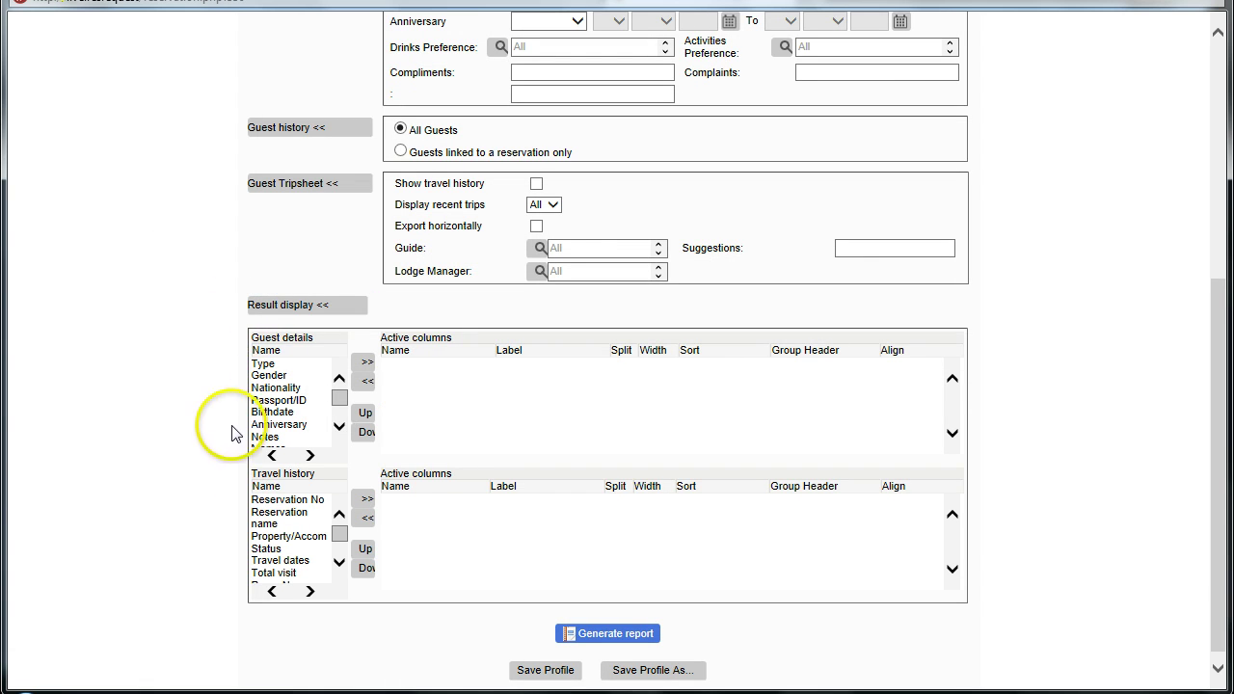
left_click(253, 311)
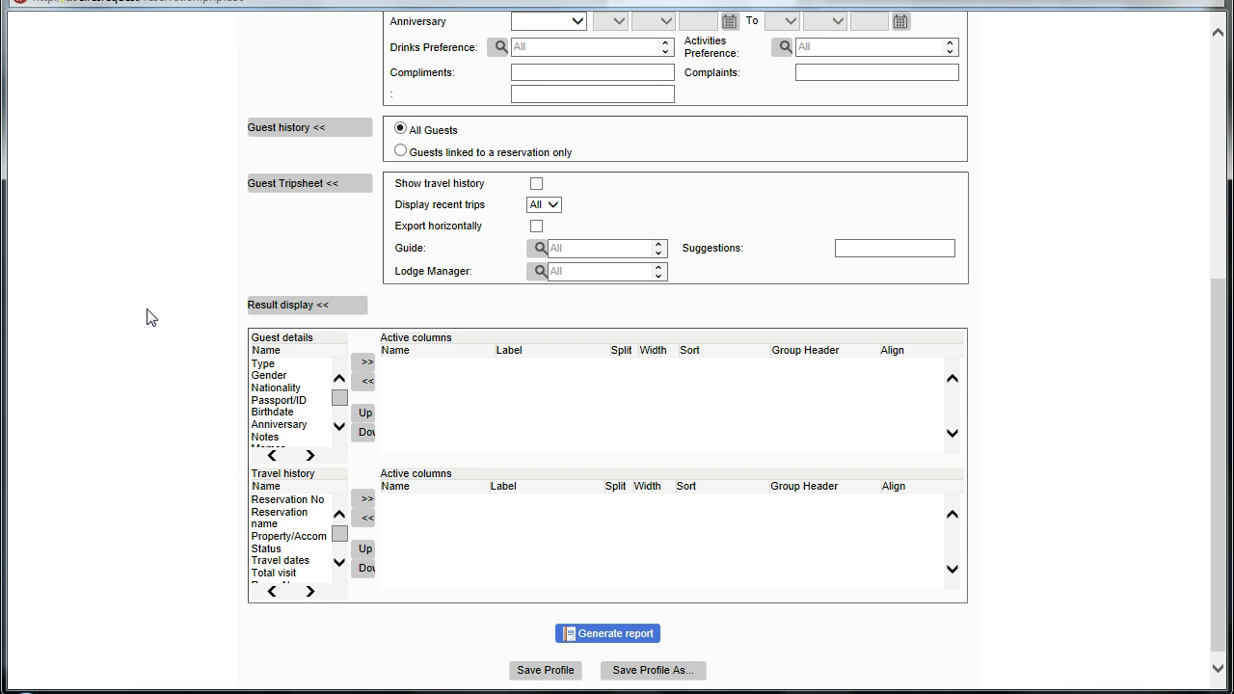
Step: Restrict the report to guests linked to a reservation only, with the travel date set to Travelling this month
scroll(149, 317, "up", 3)
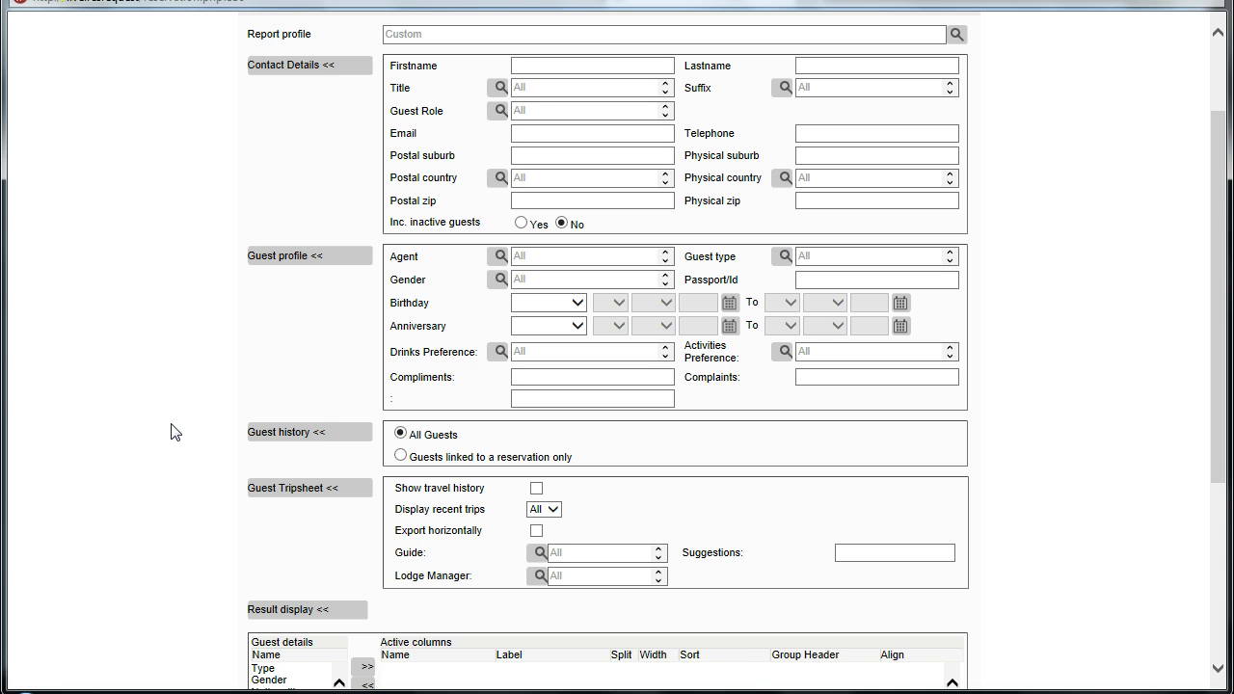
scroll(200, 399, "down", 2)
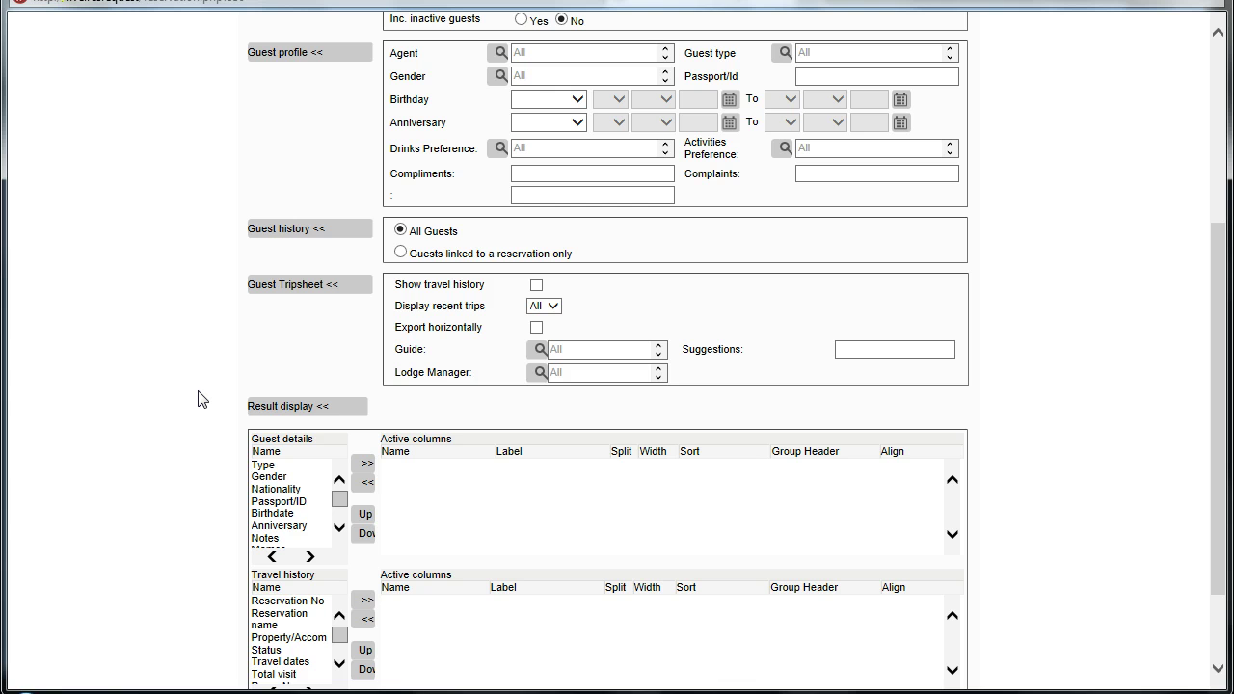
left_click(400, 252)
left_click(421, 251)
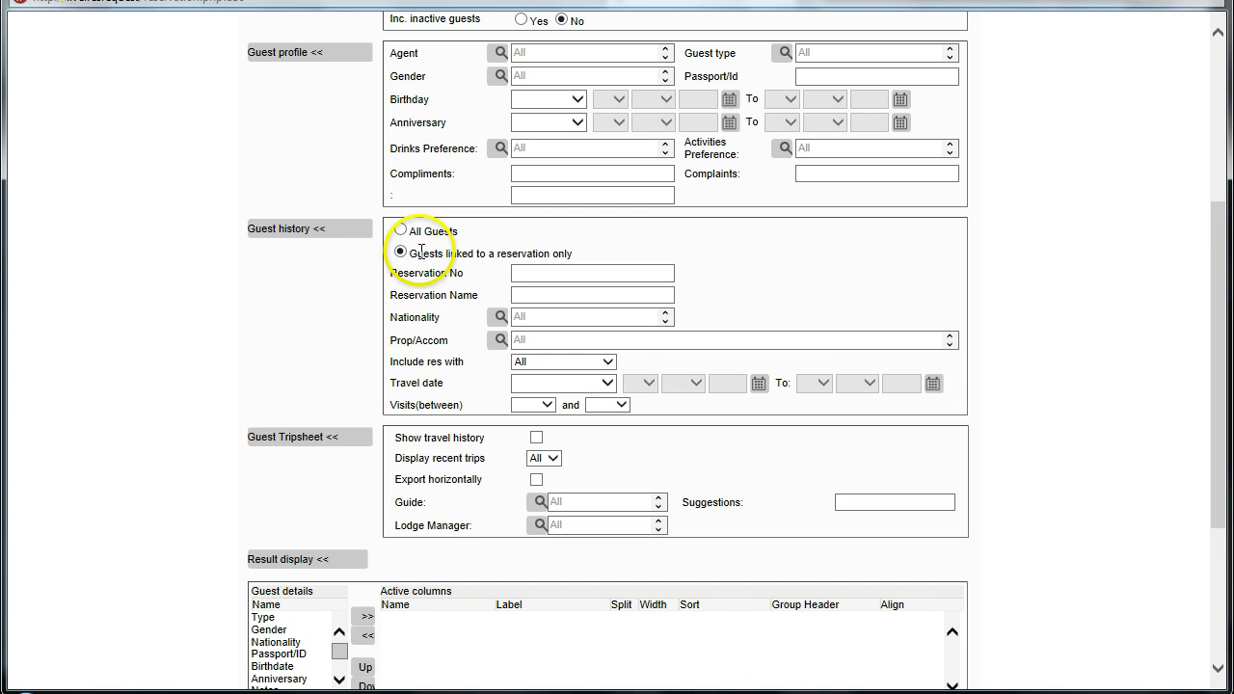
left_click(554, 253)
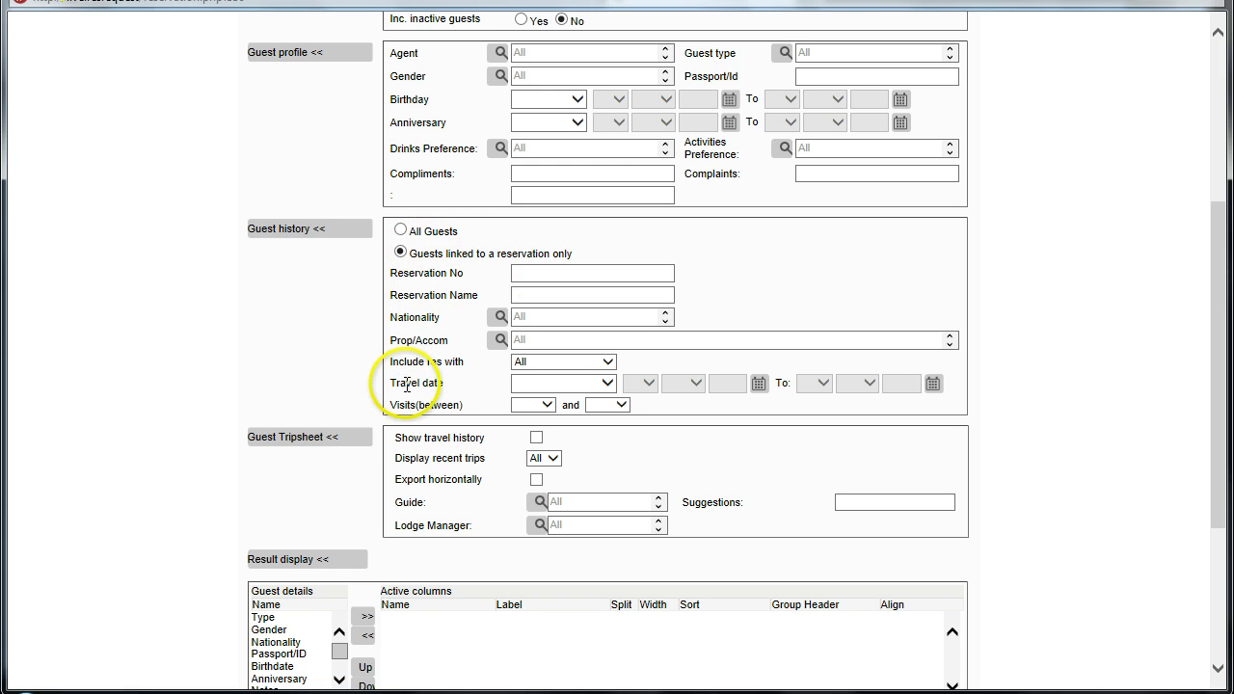
left_click(606, 384)
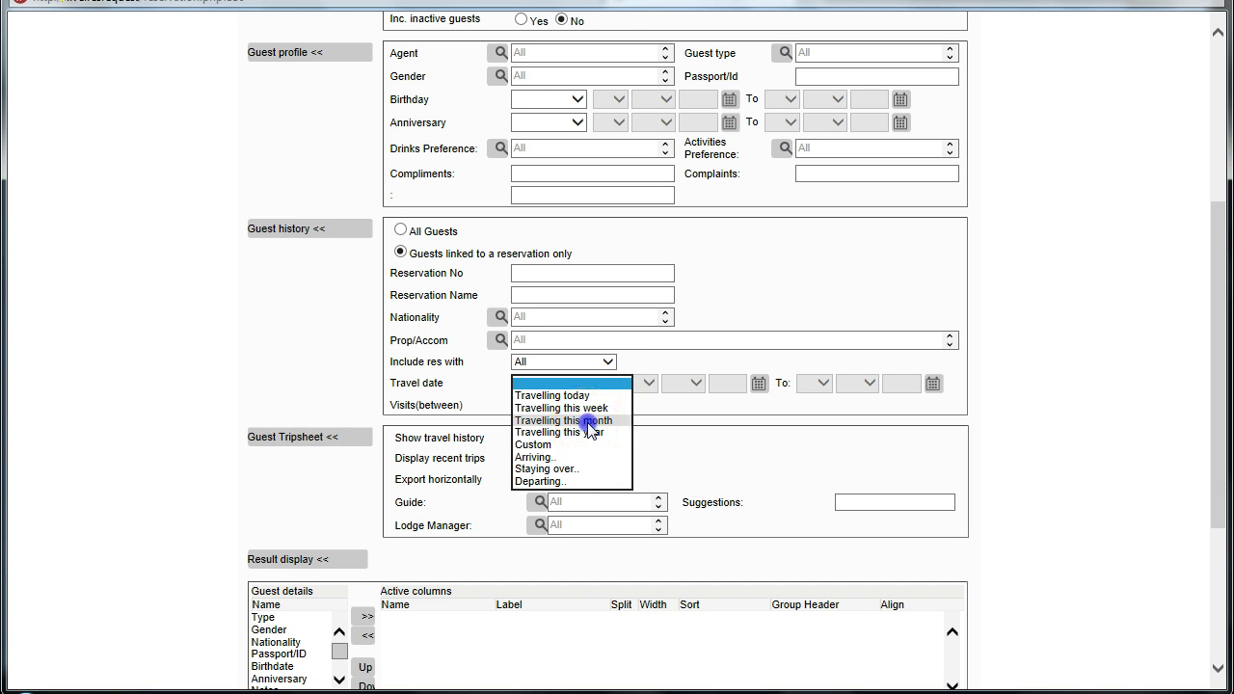
left_click(584, 421)
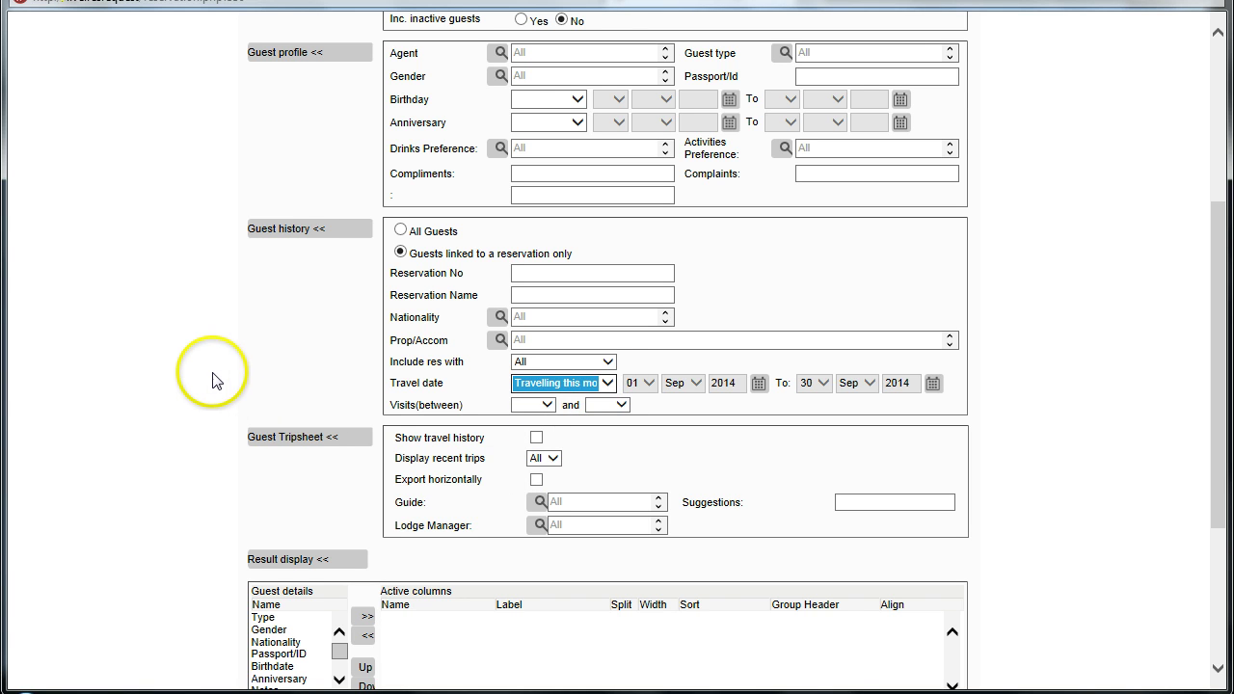
Step: Add Nationality, Passport/ID, Anniversary, Notes, Memos, Email, Drinks Preference, Activities Preference, Compliments and Complaints to the guest details active columns
scroll(212, 377, "down", 3)
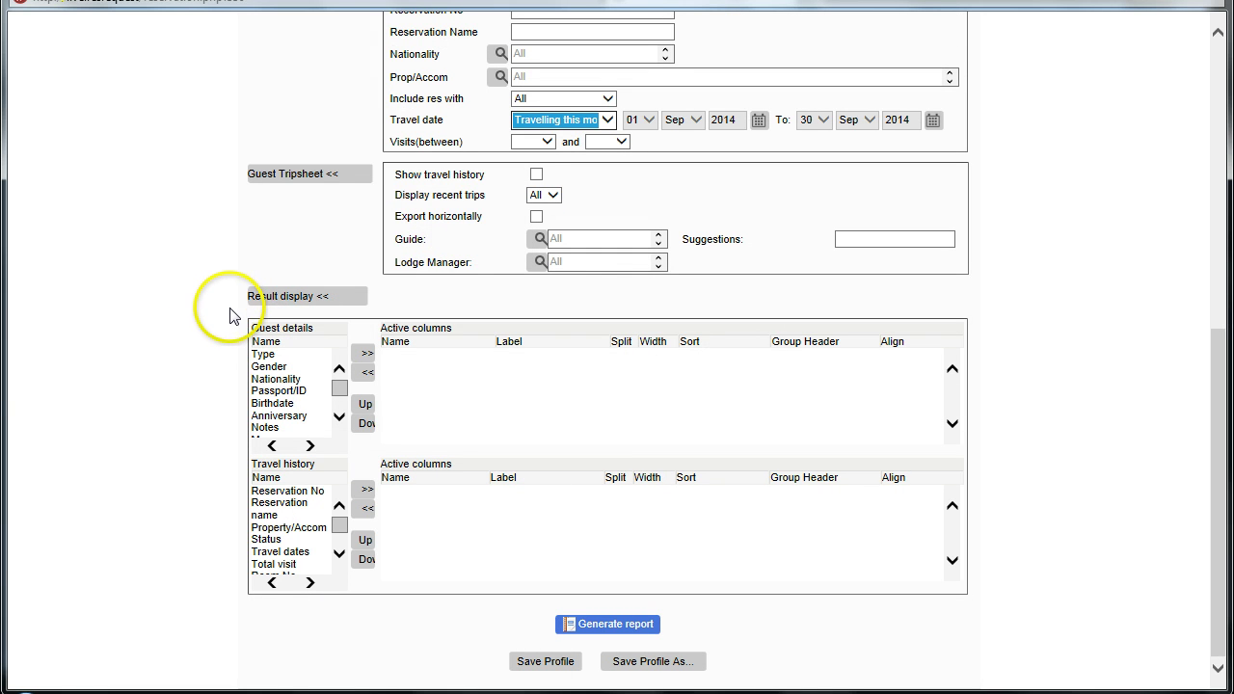
left_click(268, 384)
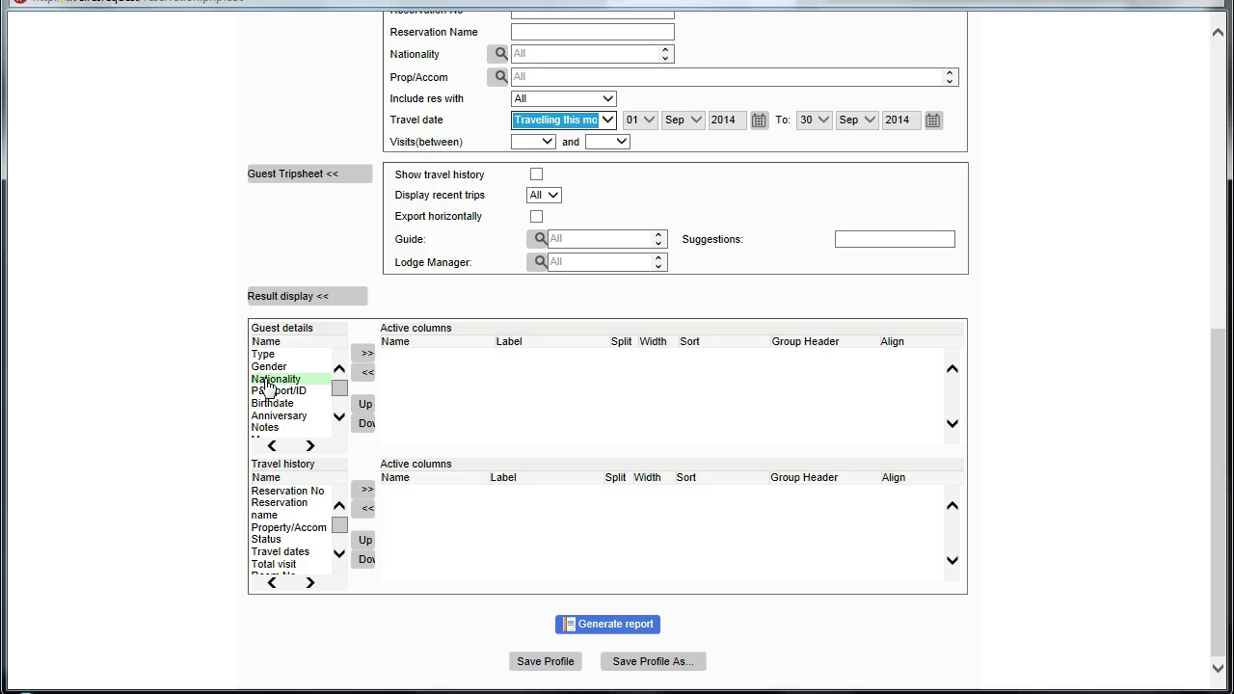
left_click(365, 353)
left_click(302, 381)
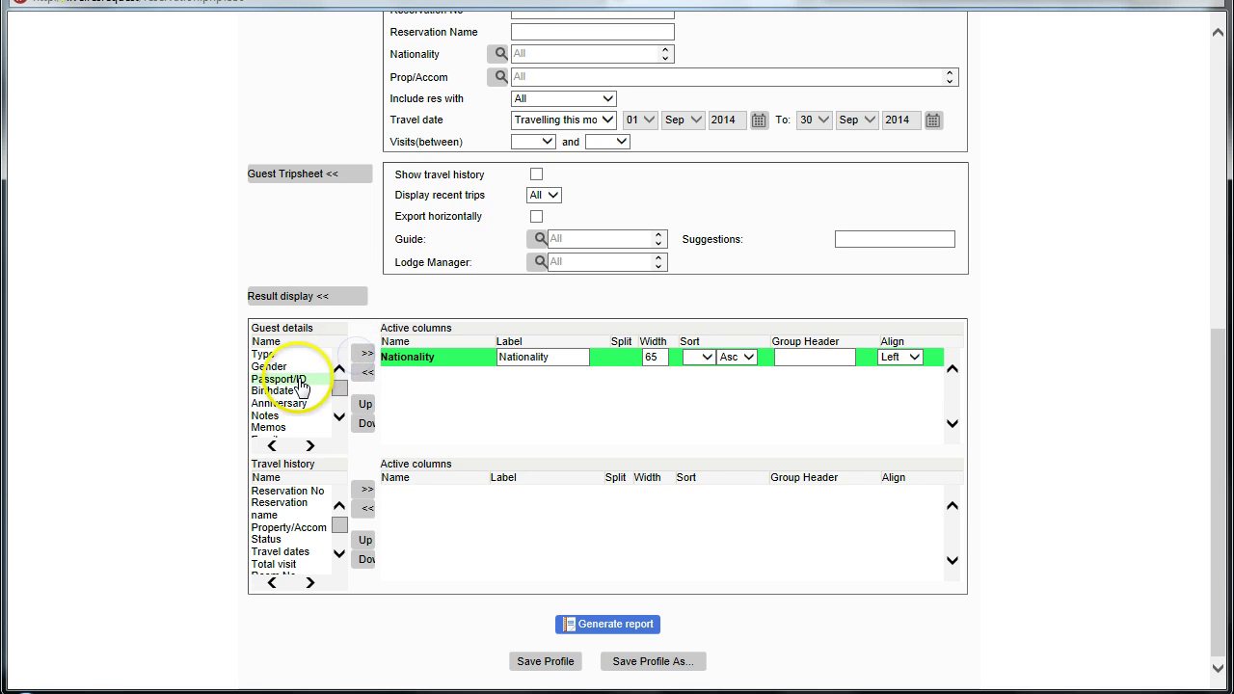
left_click(366, 353)
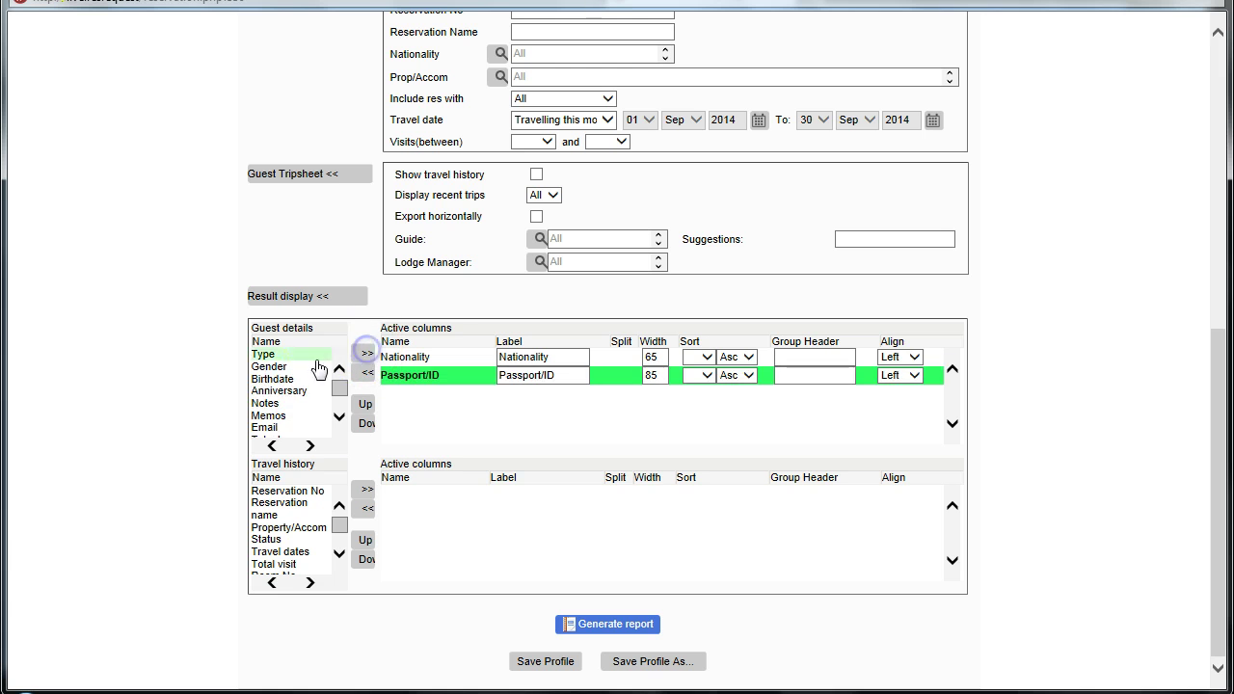
left_click(266, 392)
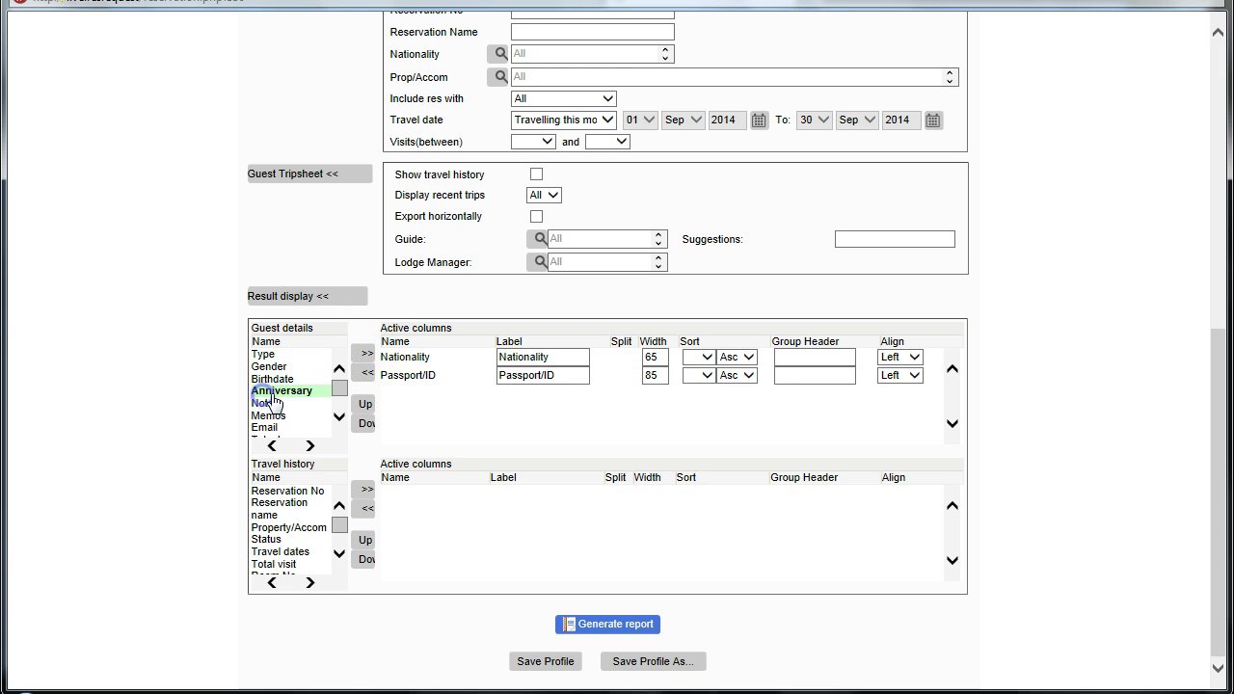
left_click(365, 353)
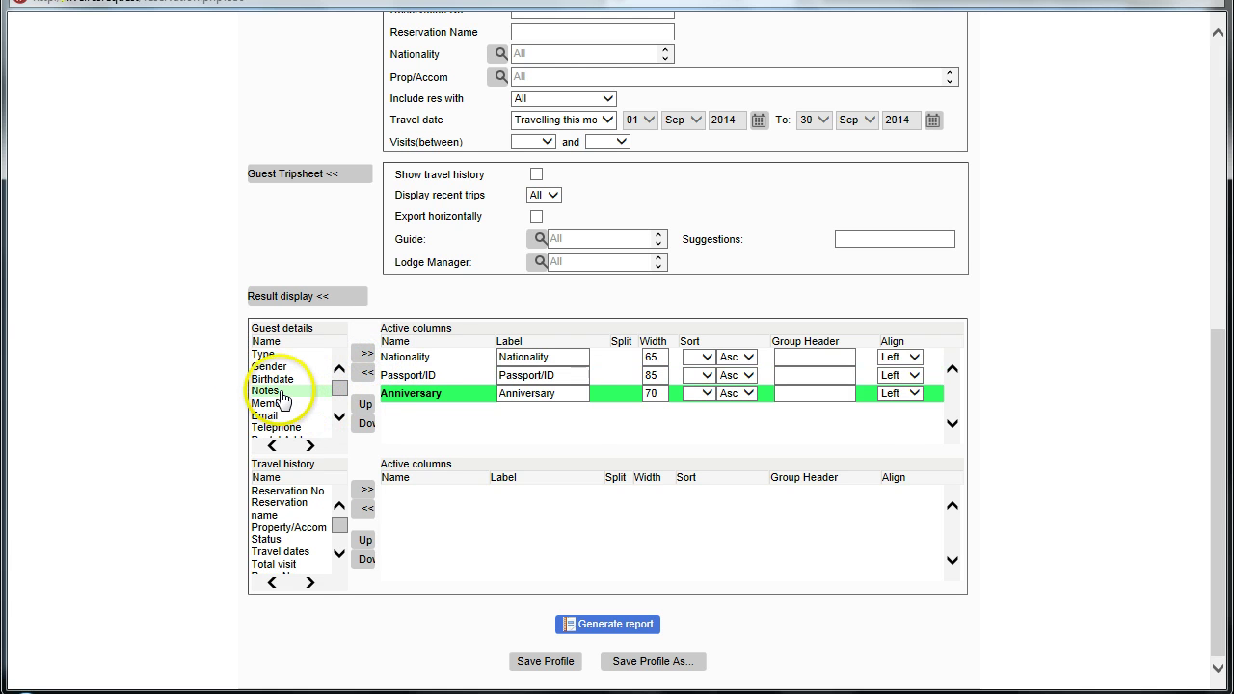
double_click(282, 399)
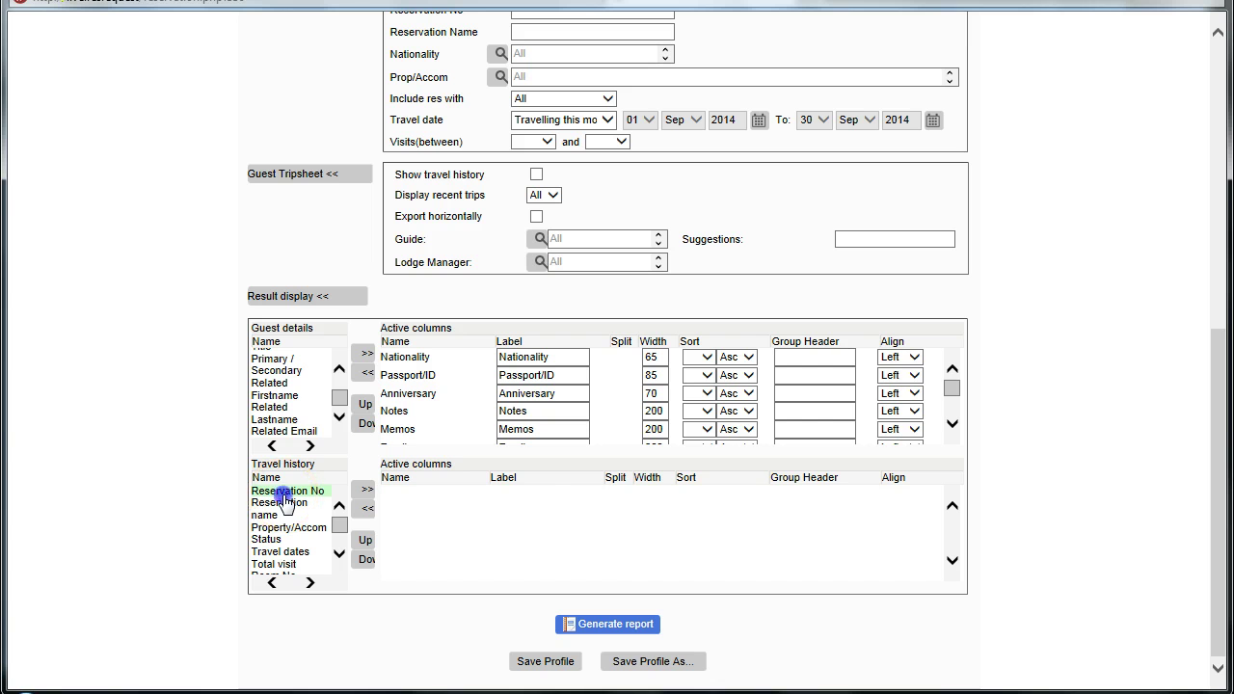
Step: Add Reservation No, Reservation name, Property/Accom and Travel dates to the travel history active columns
left_click(367, 489)
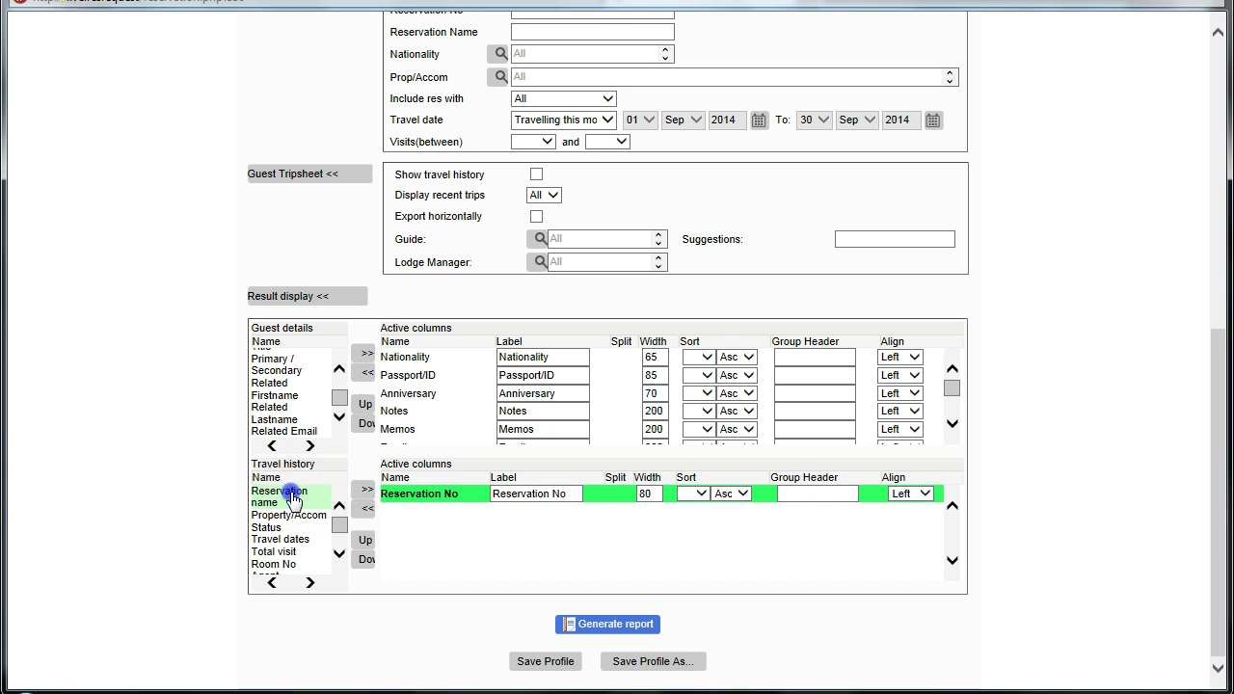
left_click(366, 489)
left_click(281, 493)
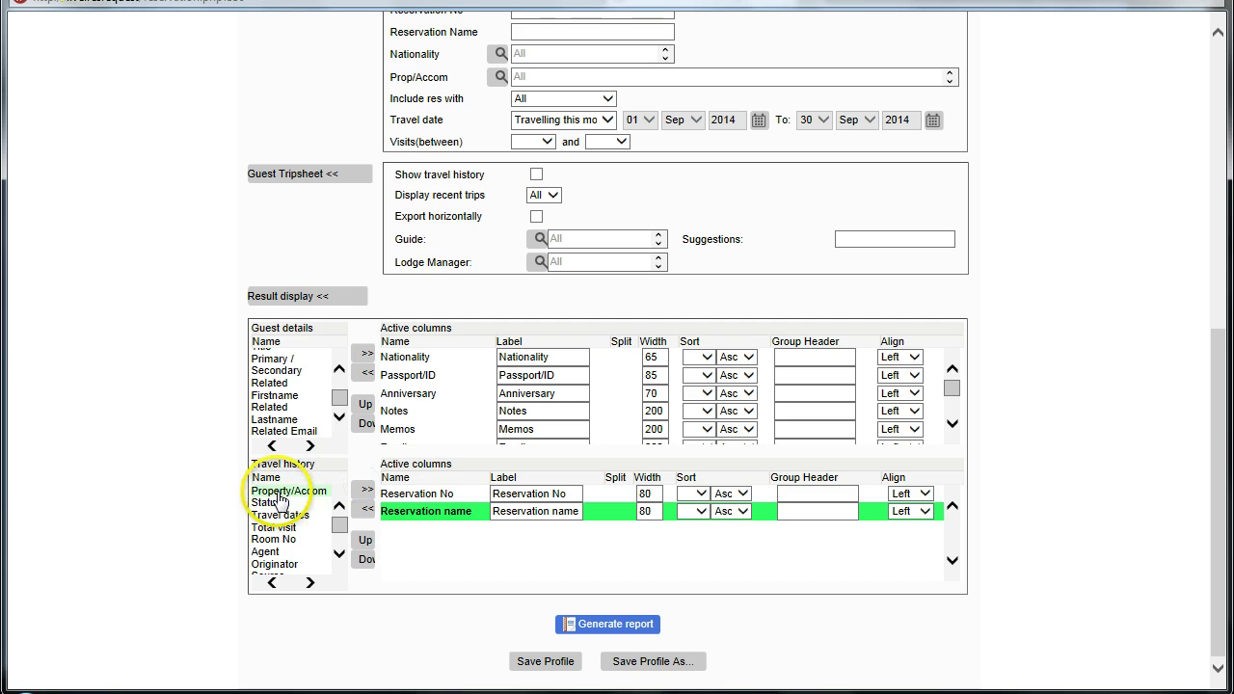
left_click(367, 489)
left_click(292, 502)
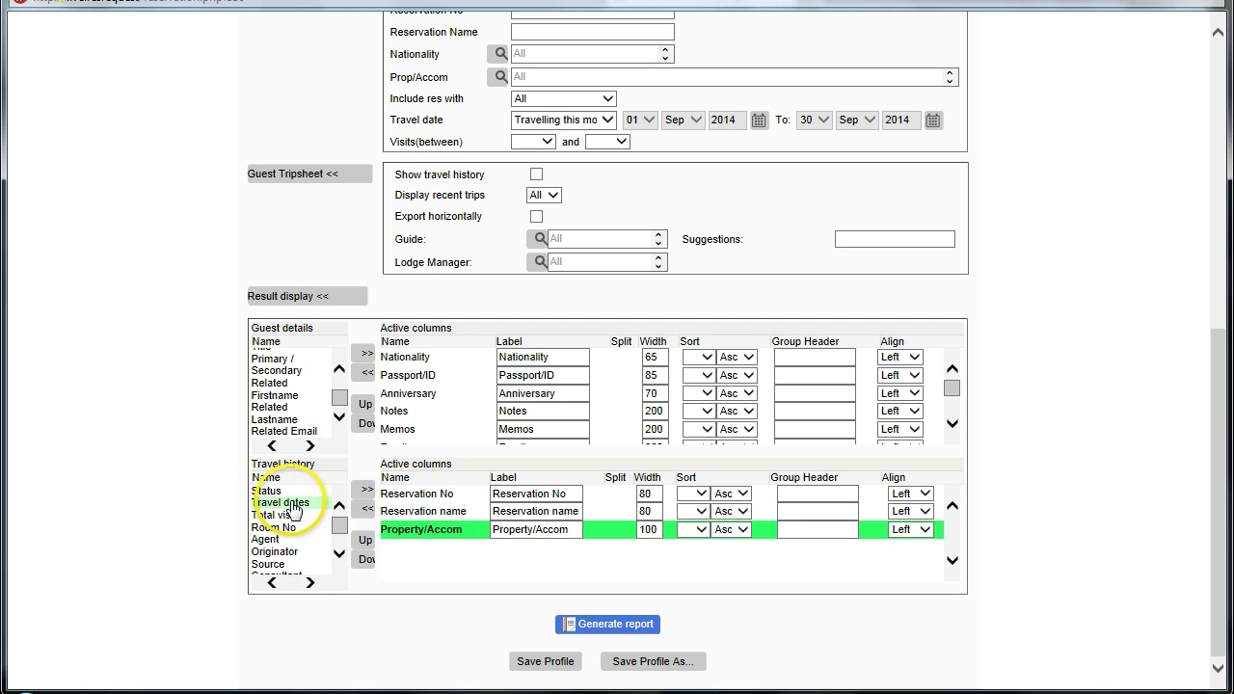
left_click(366, 489)
left_click(305, 518)
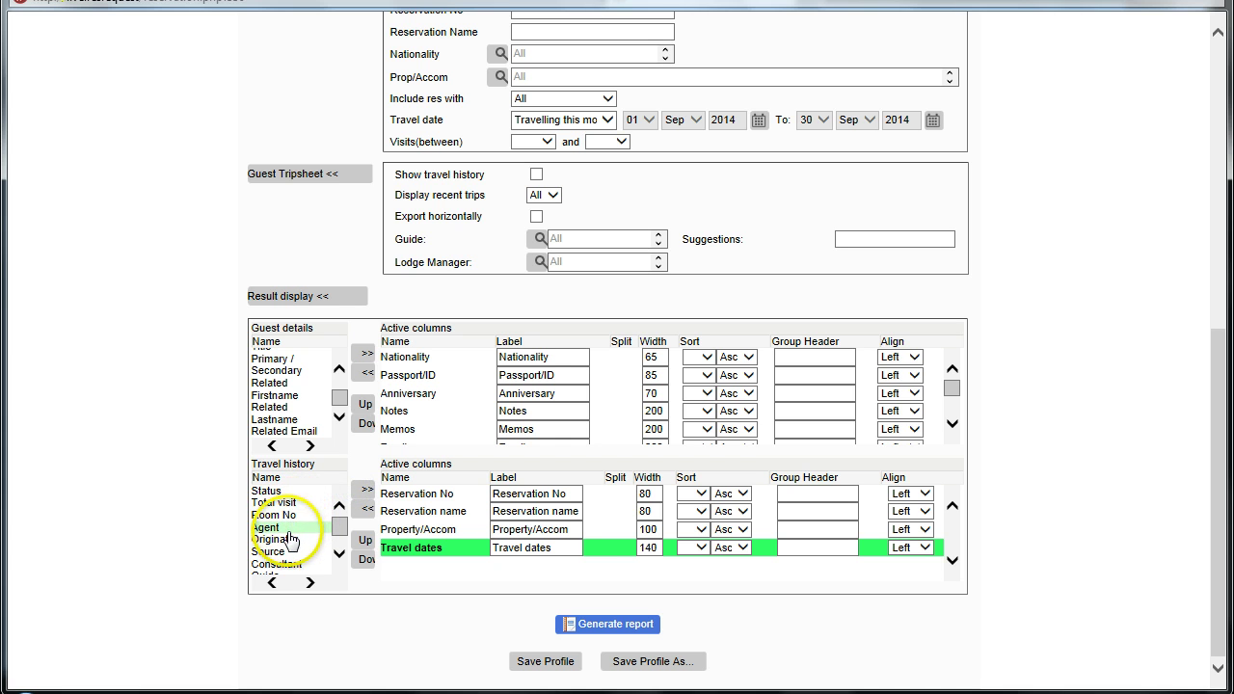
Step: Add Guide, Suggestions and Lodge Manager to the travel history active columns
scroll(288, 565, "down", 3)
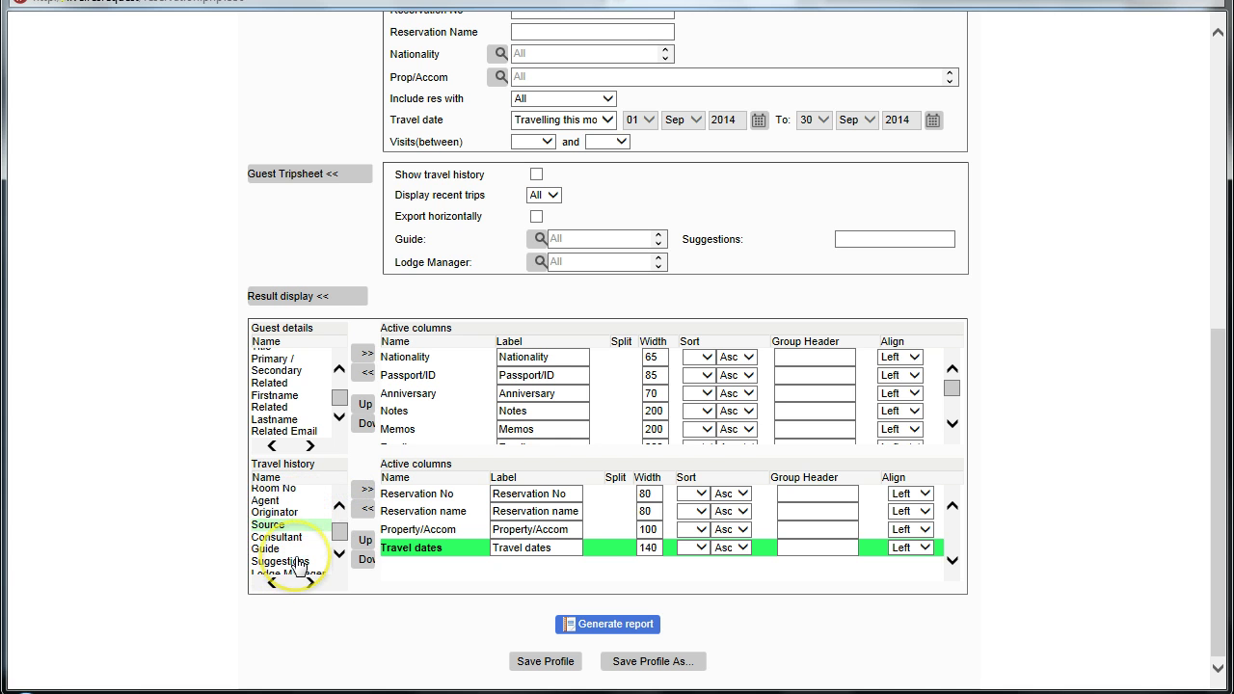
left_click(270, 543)
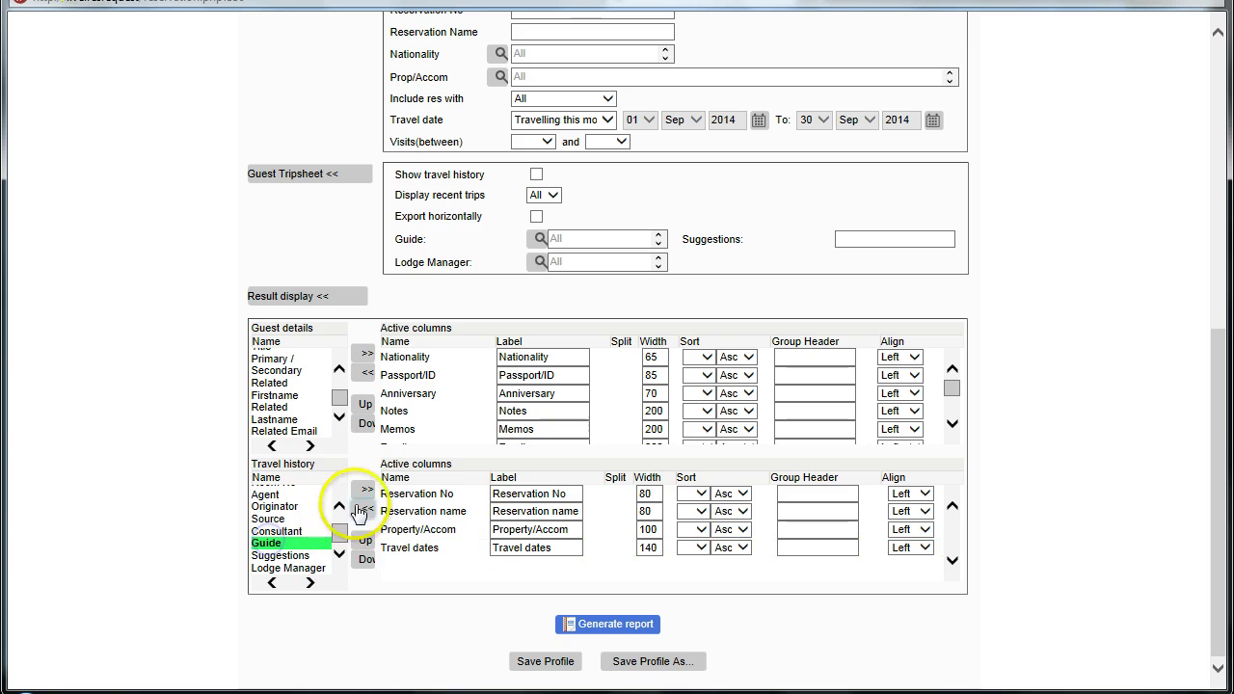
left_click(365, 493)
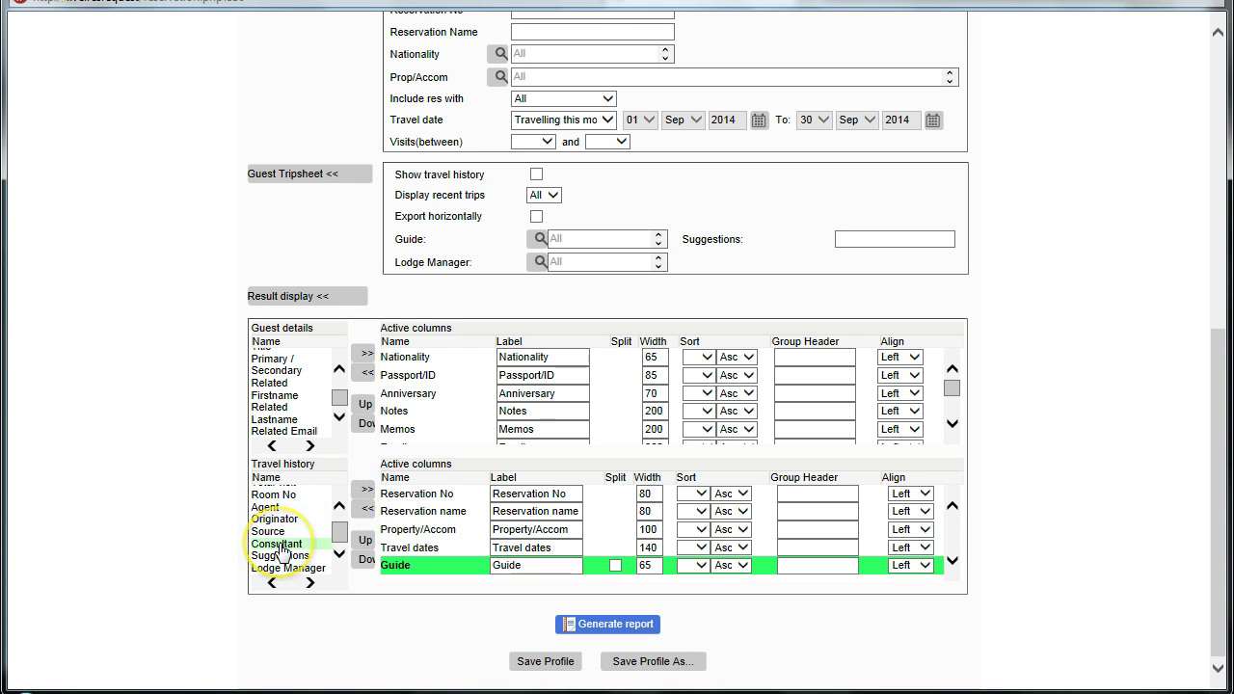
left_click(282, 557)
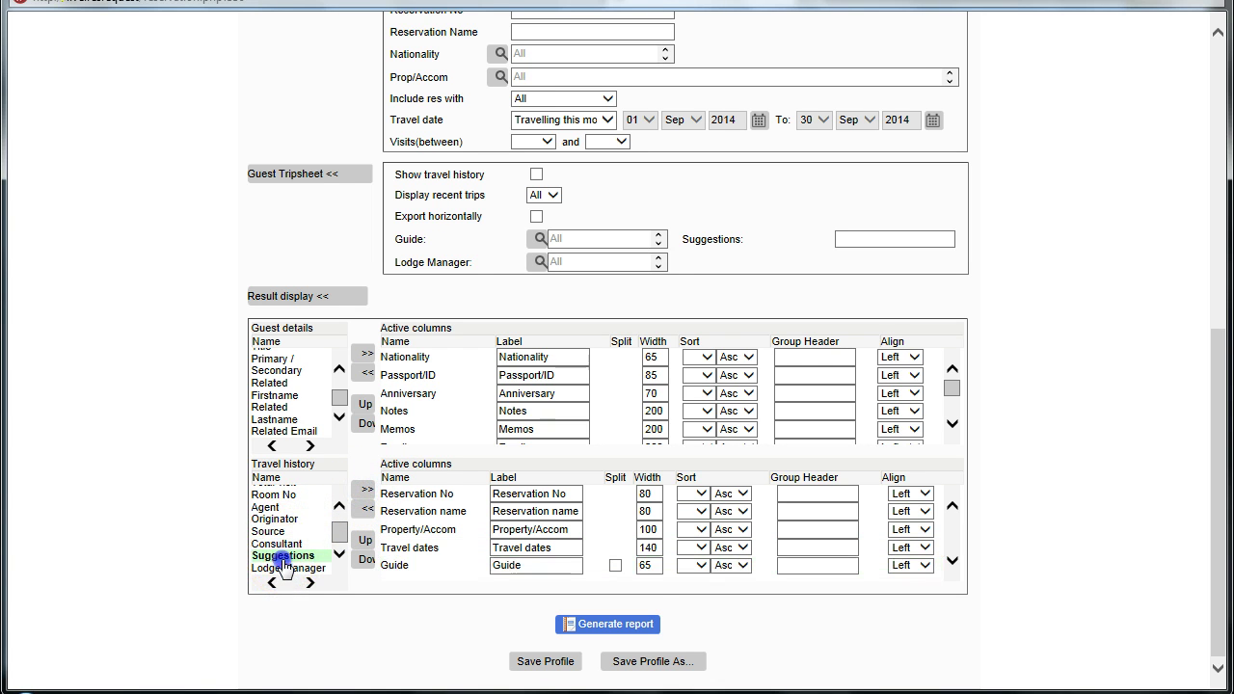
left_click(366, 489)
left_click(290, 567)
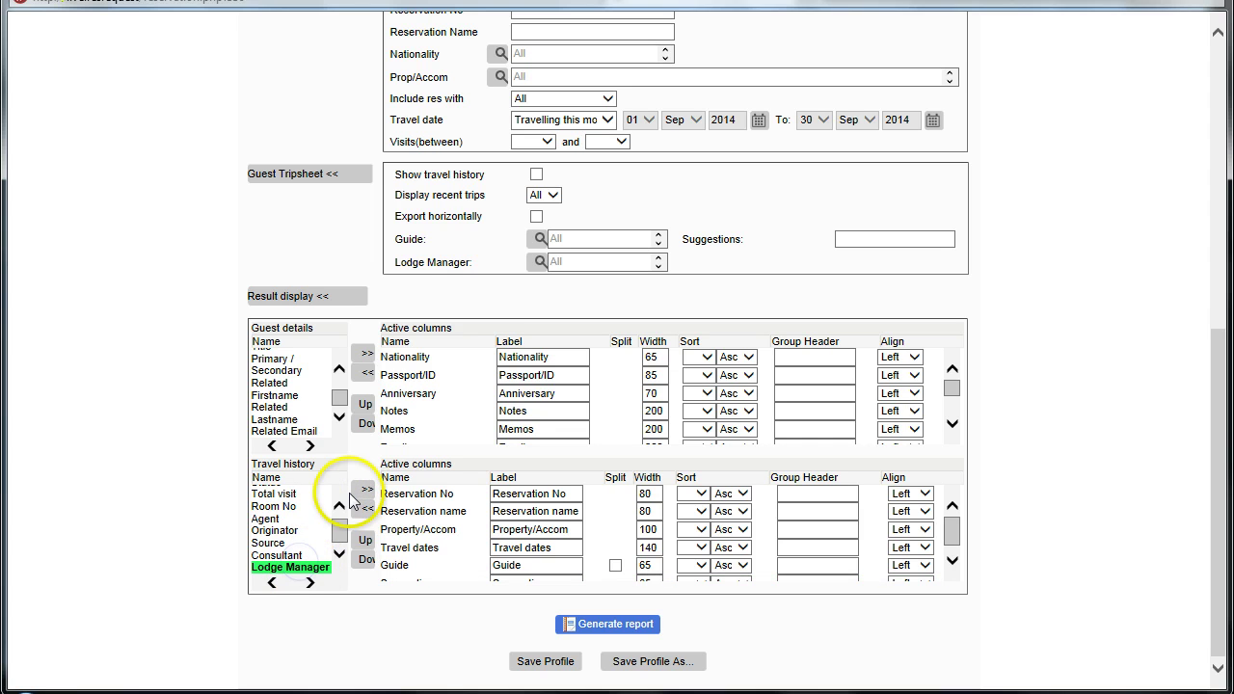
left_click(366, 492)
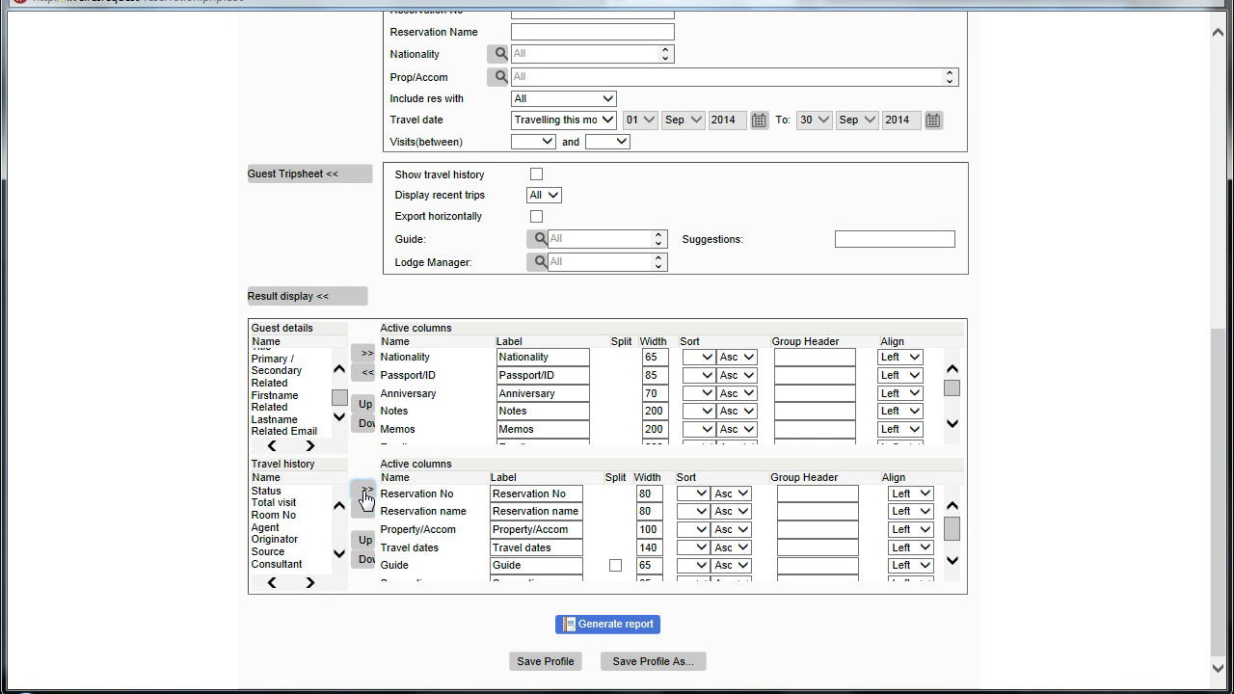
Step: Generate the guest history report and look through its personal information and travel history columns
scroll(463, 559, "down", 1)
left_click(575, 616)
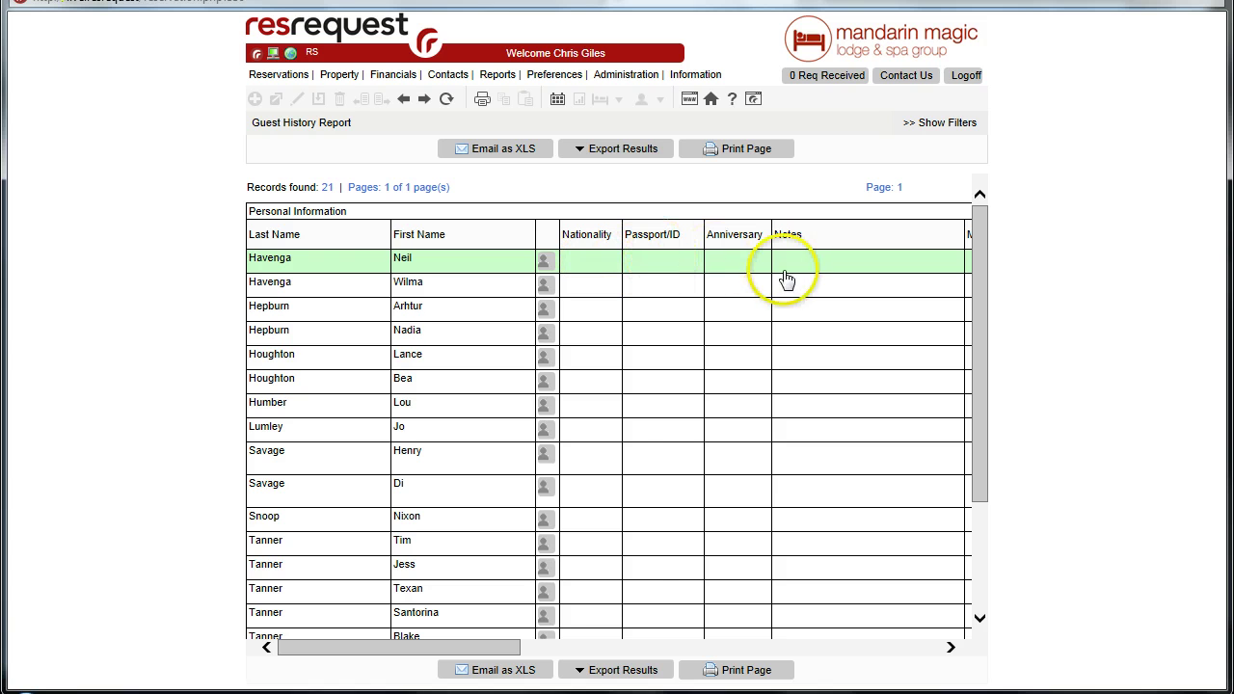
left_click_drag(485, 647, 485, 647)
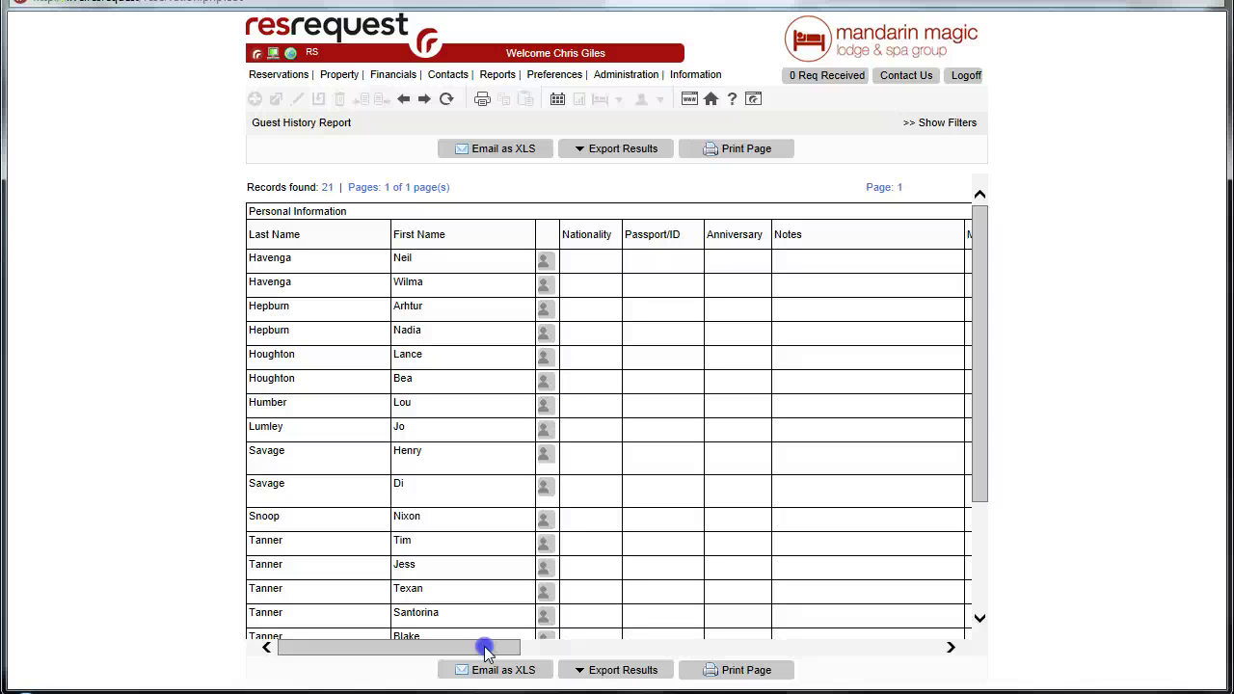
left_click_drag(489, 651, 789, 651)
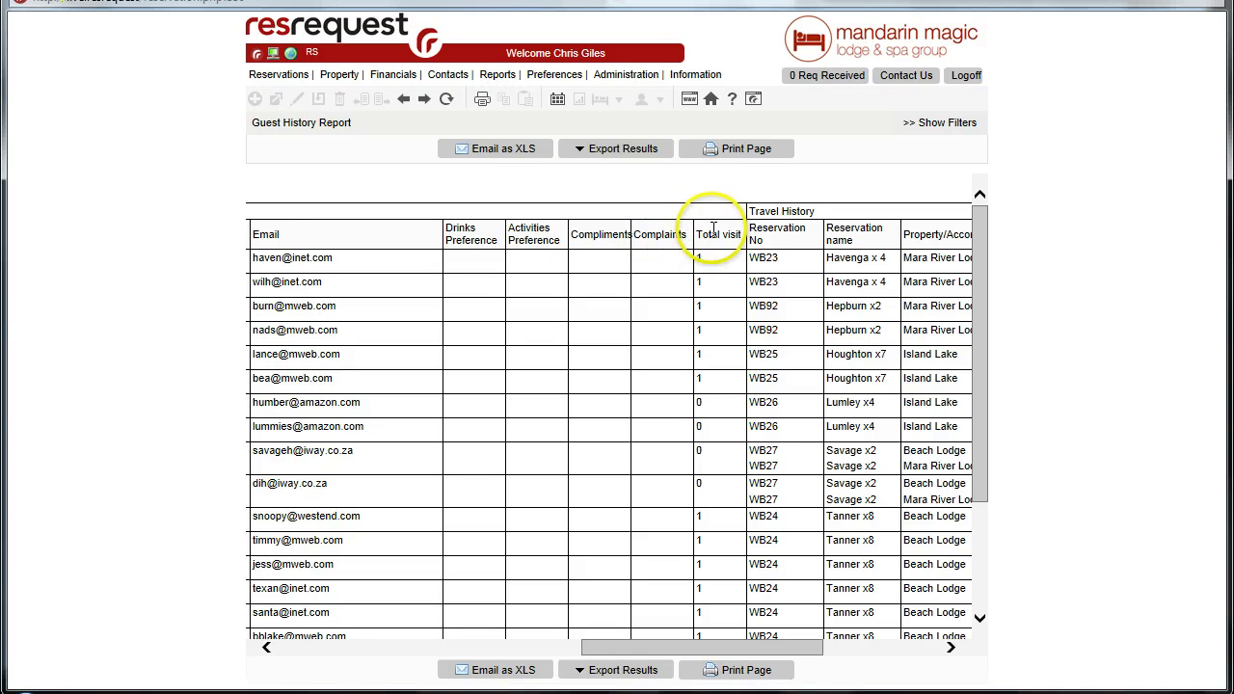
left_click_drag(691, 655, 681, 658)
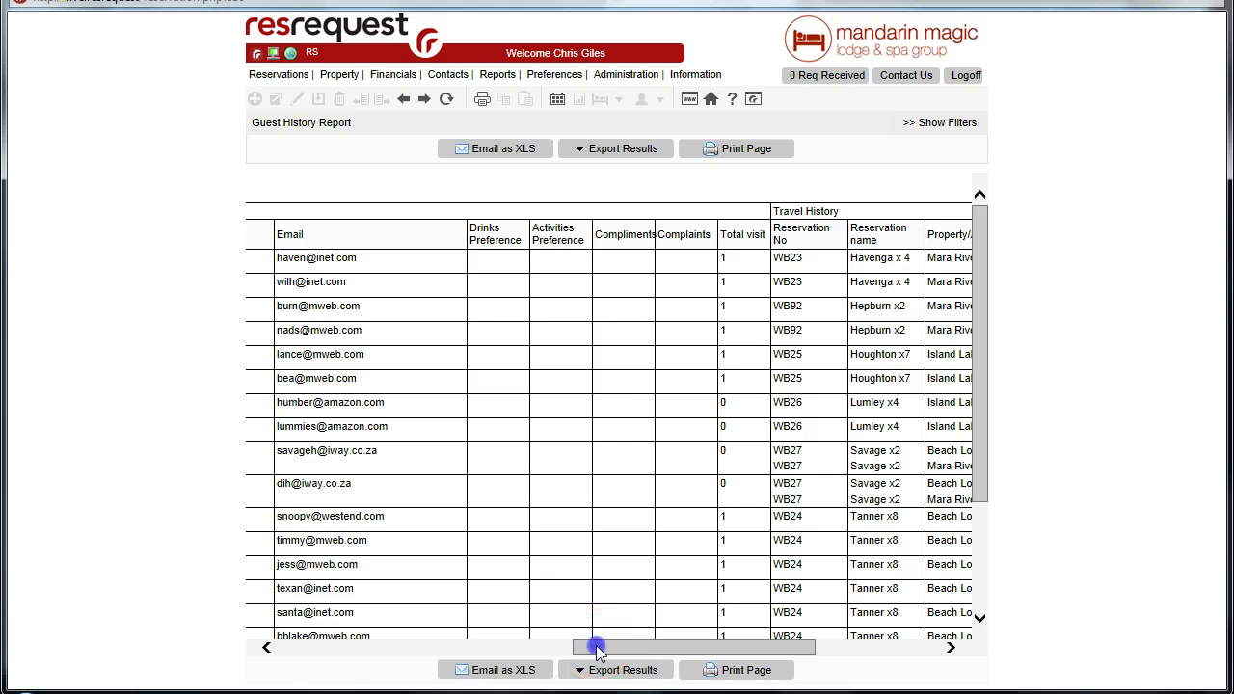
Step: Open the first listed guest's details from the report and view the trip sheet for the stay in their travel history
left_click_drag(598, 648, 273, 652)
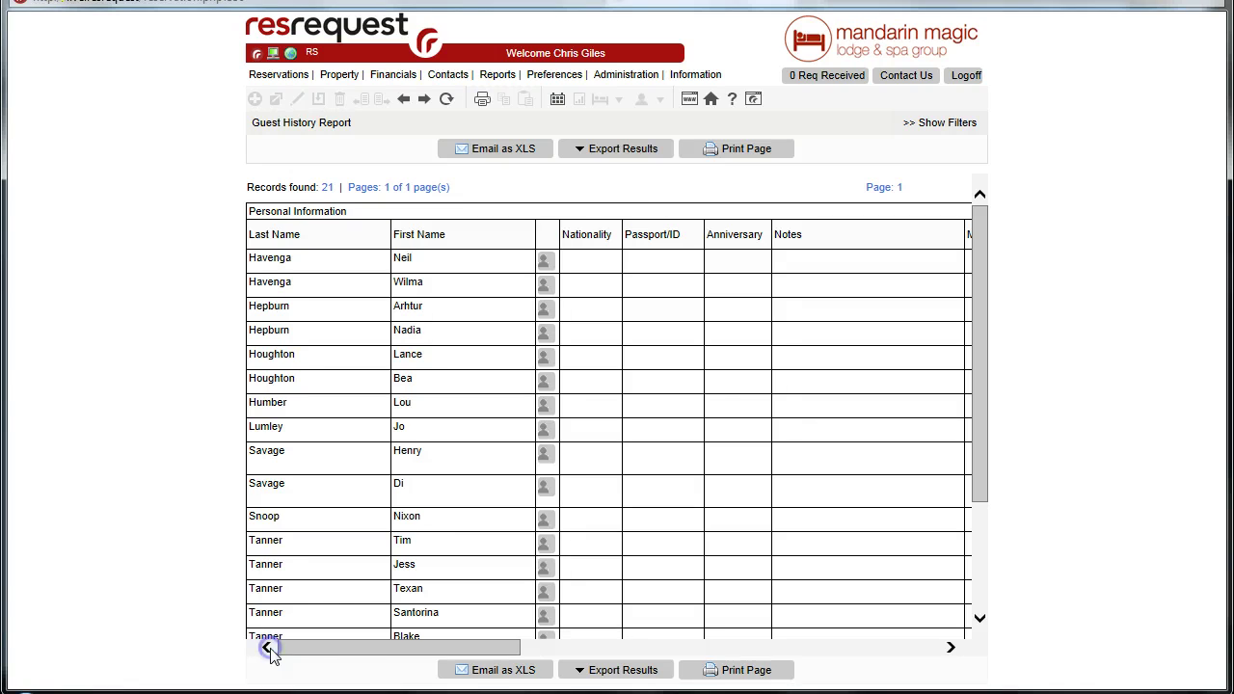
left_click(544, 266)
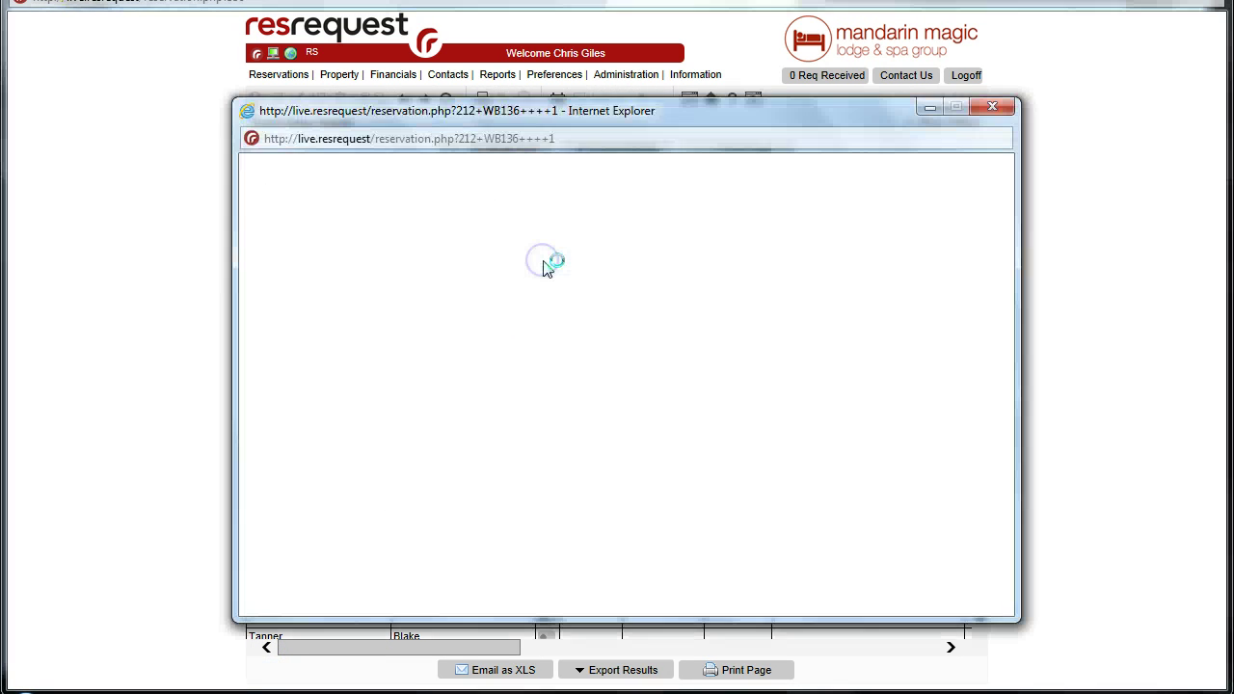
left_click(718, 210)
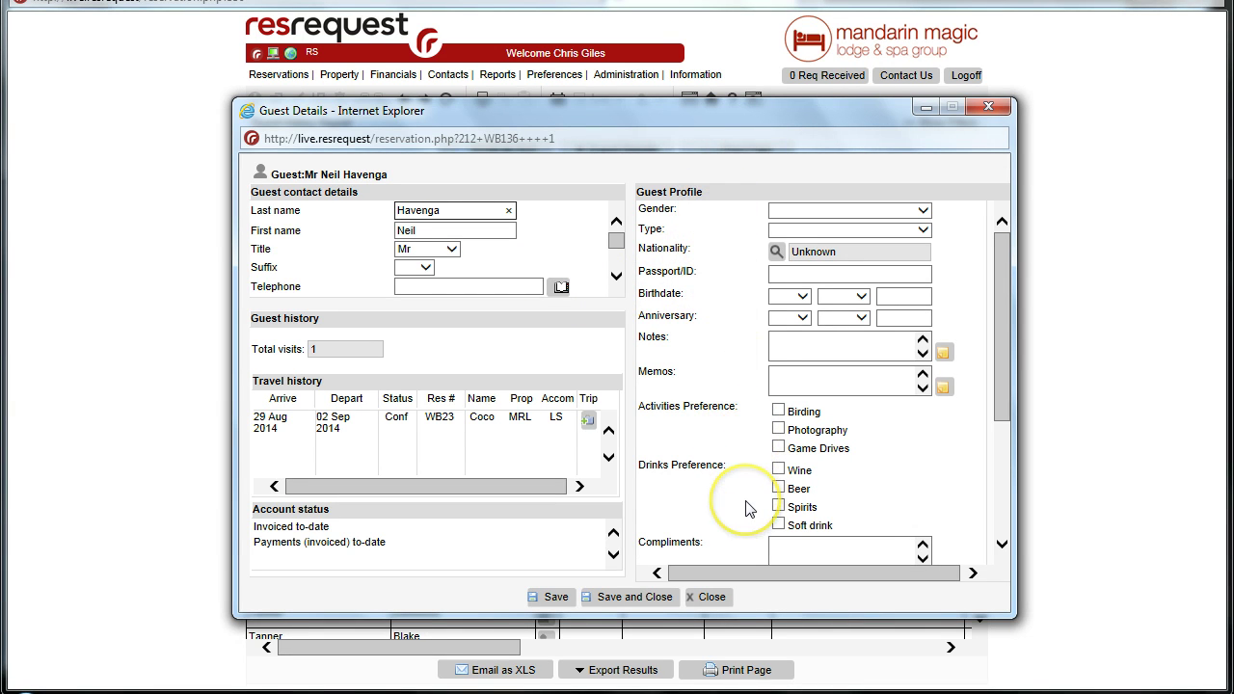
left_click(589, 424)
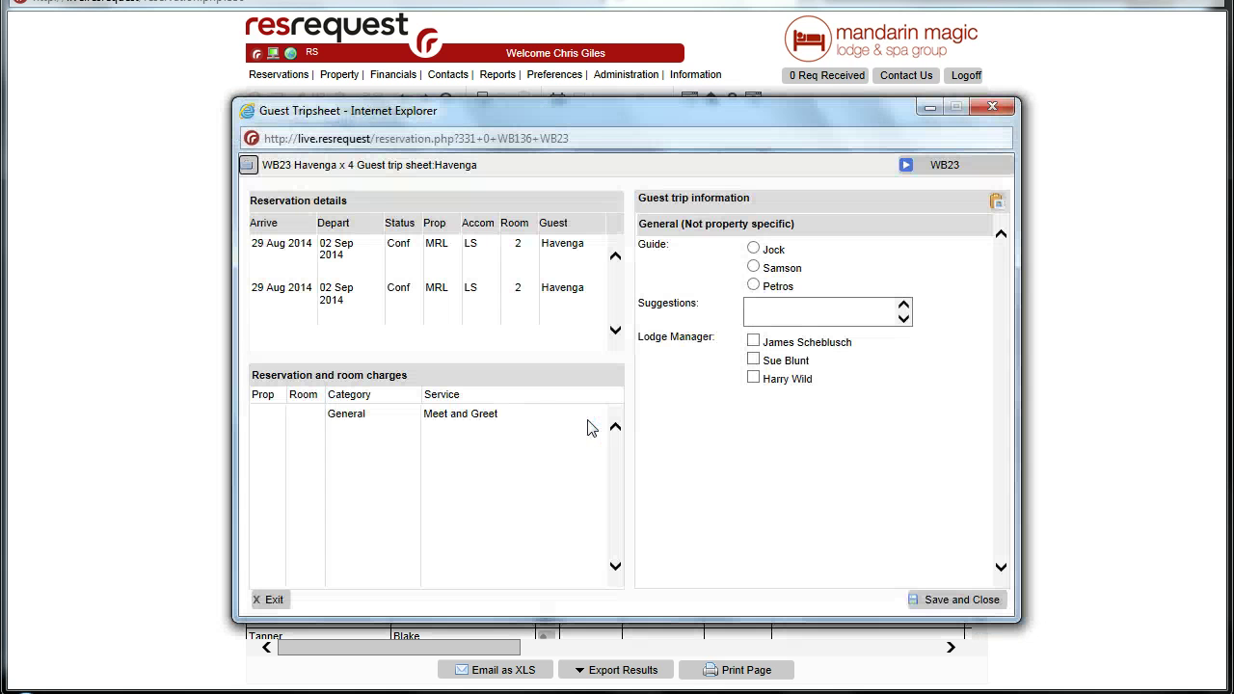
left_click_drag(623, 115, 361, 115)
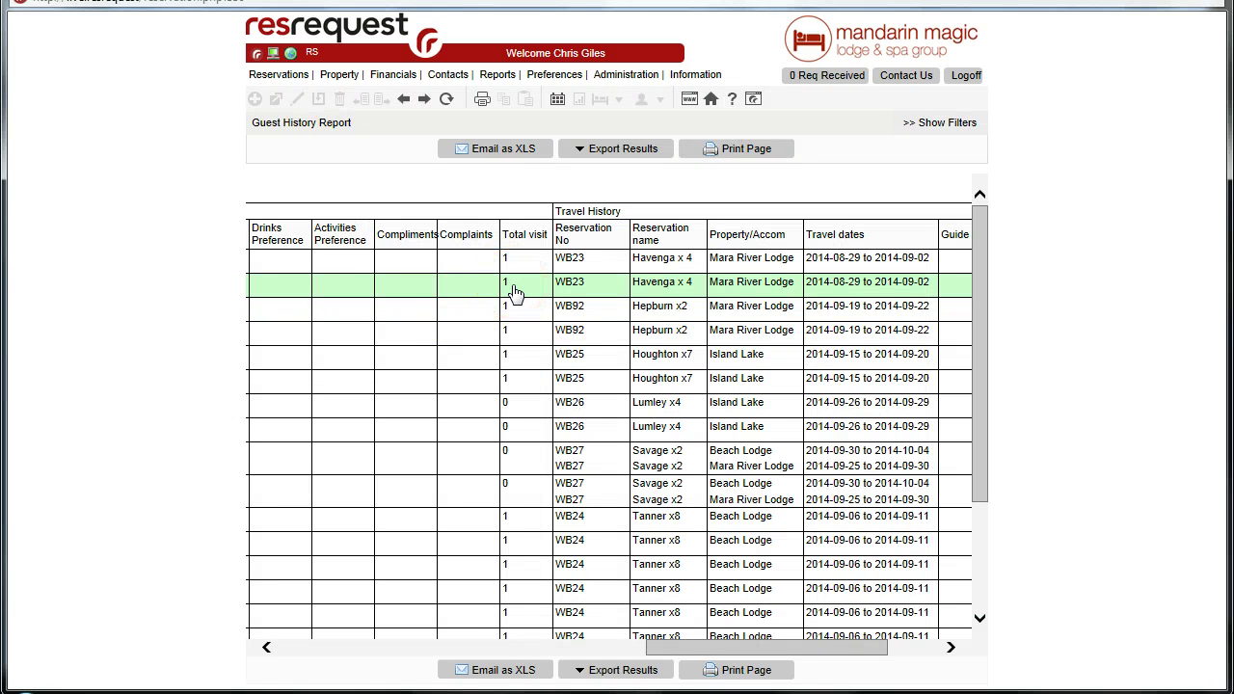
left_click(487, 283)
left_click(476, 280)
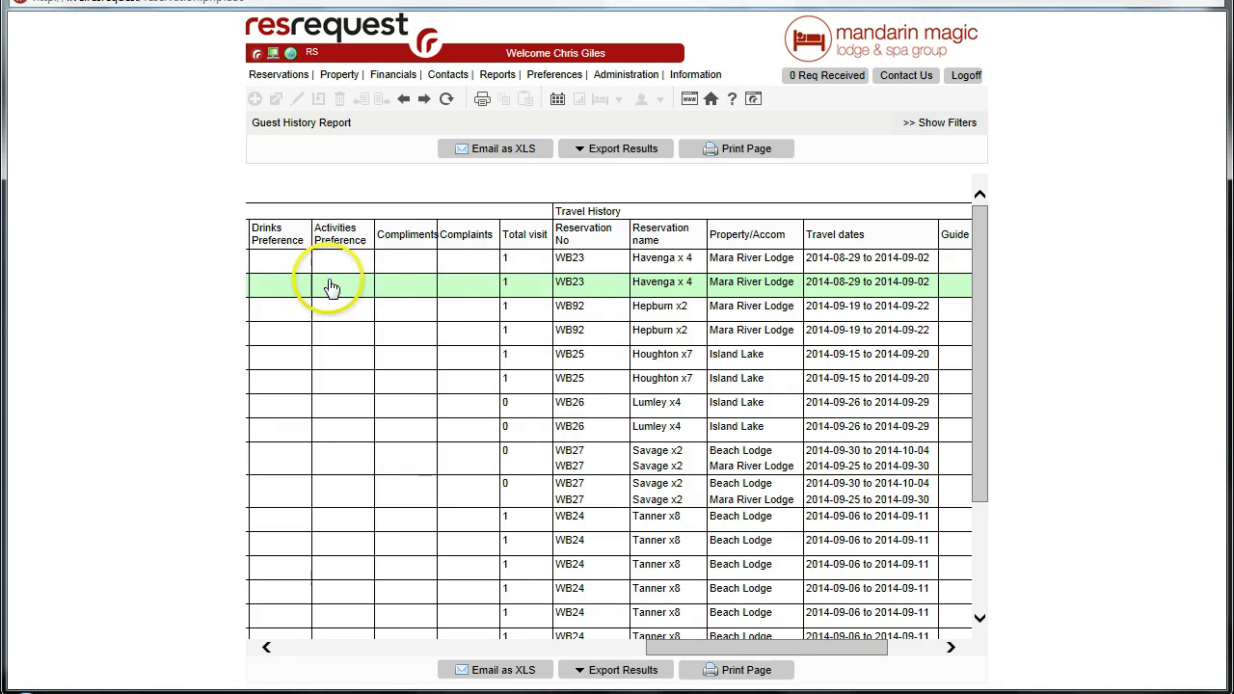
left_click(368, 263)
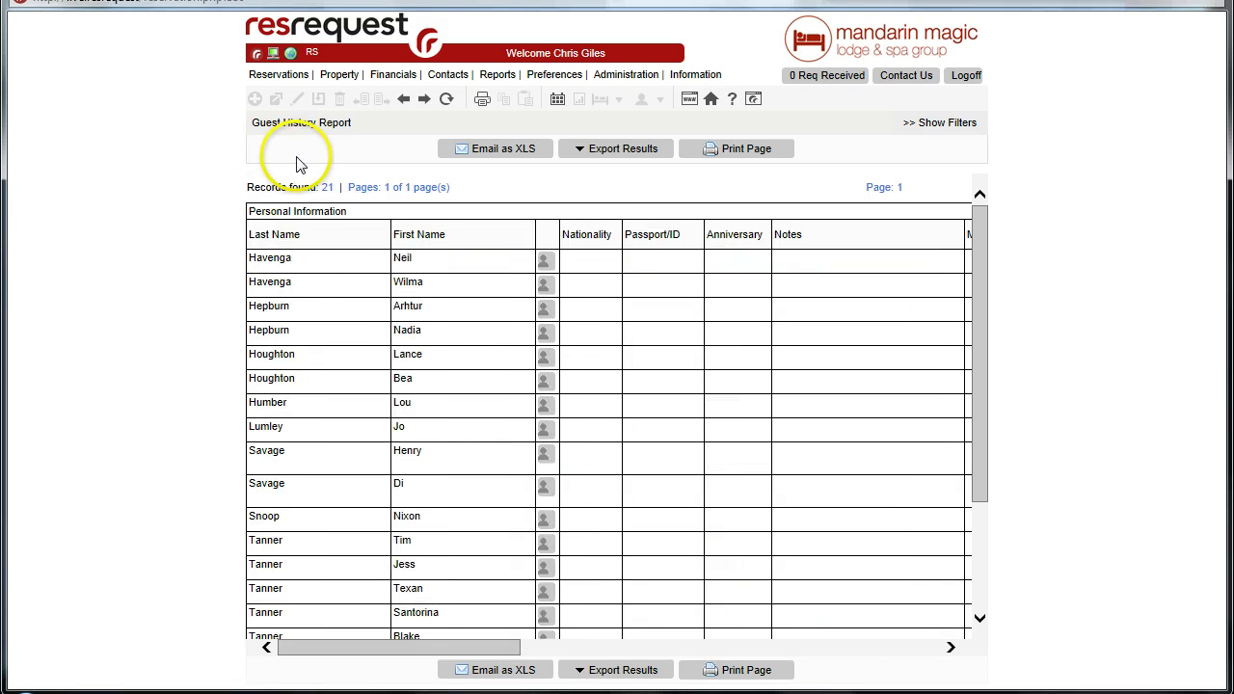
left_click(303, 145)
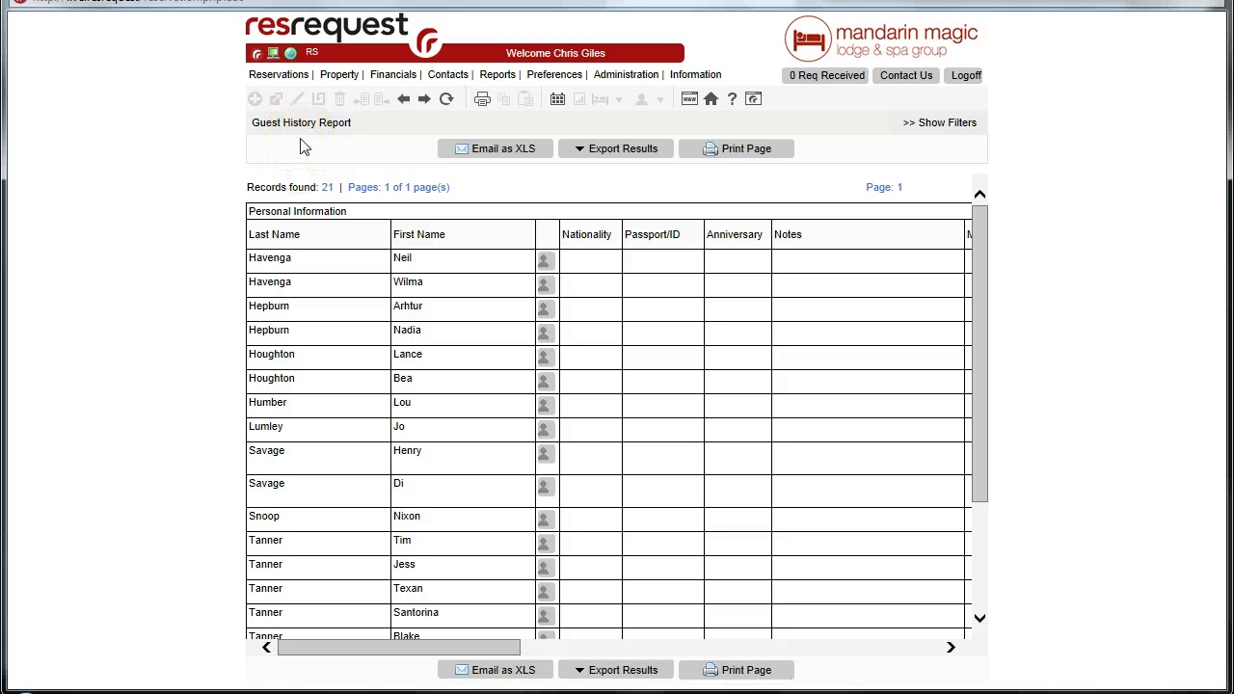